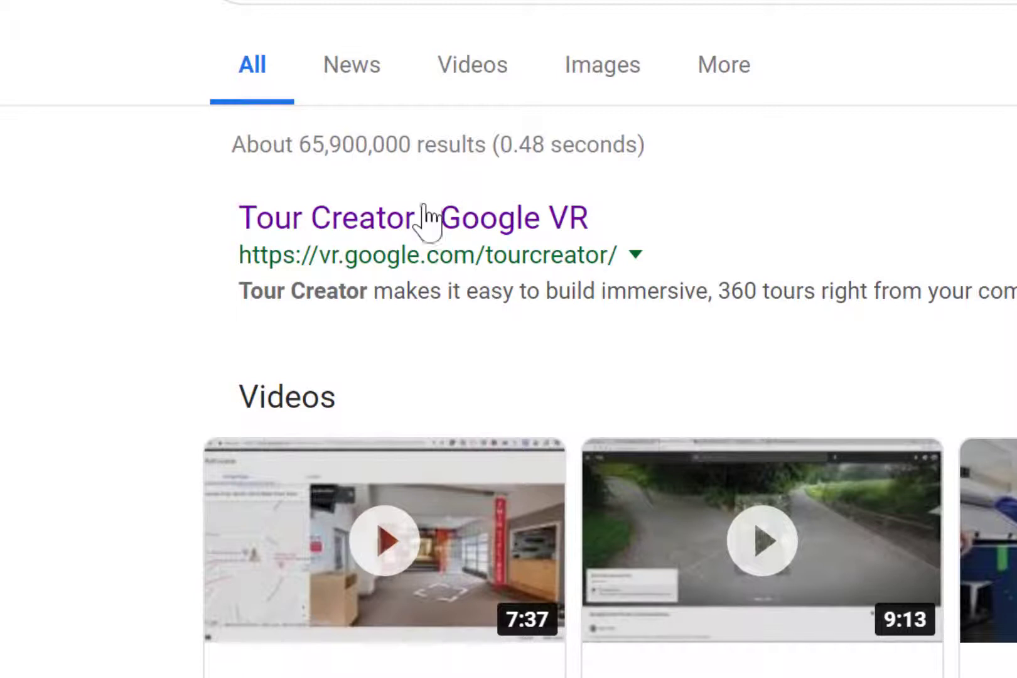
Open Google VR's Tour Creator from the search results and get started to reach the tours page
left_click(423, 225)
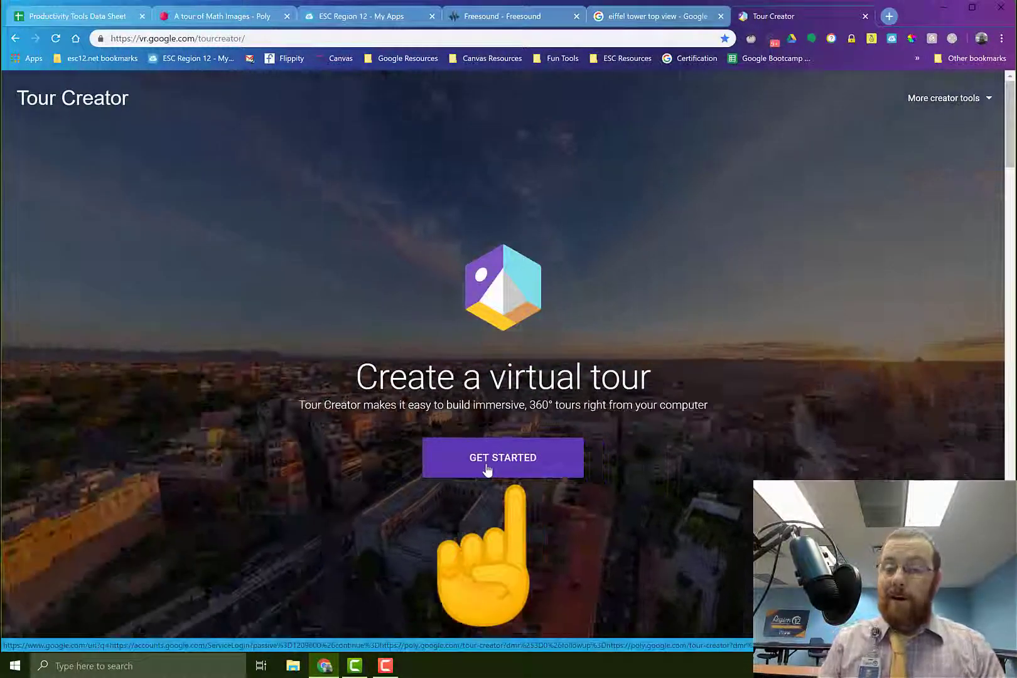
left_click(488, 468)
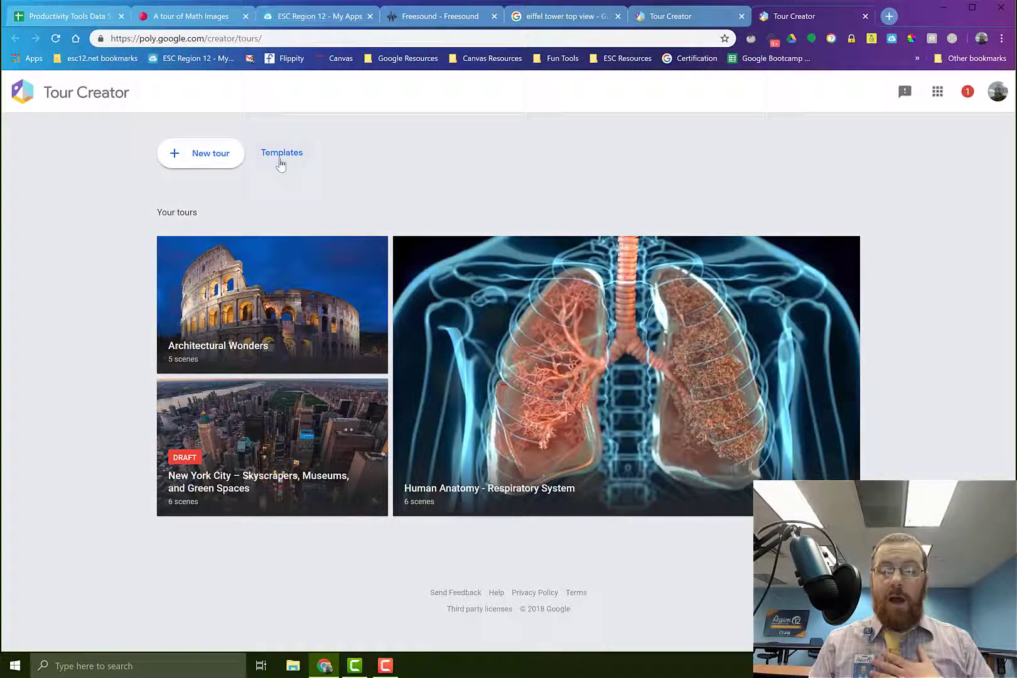
Browse the available tour templates and return to the tours home page
left_click(281, 164)
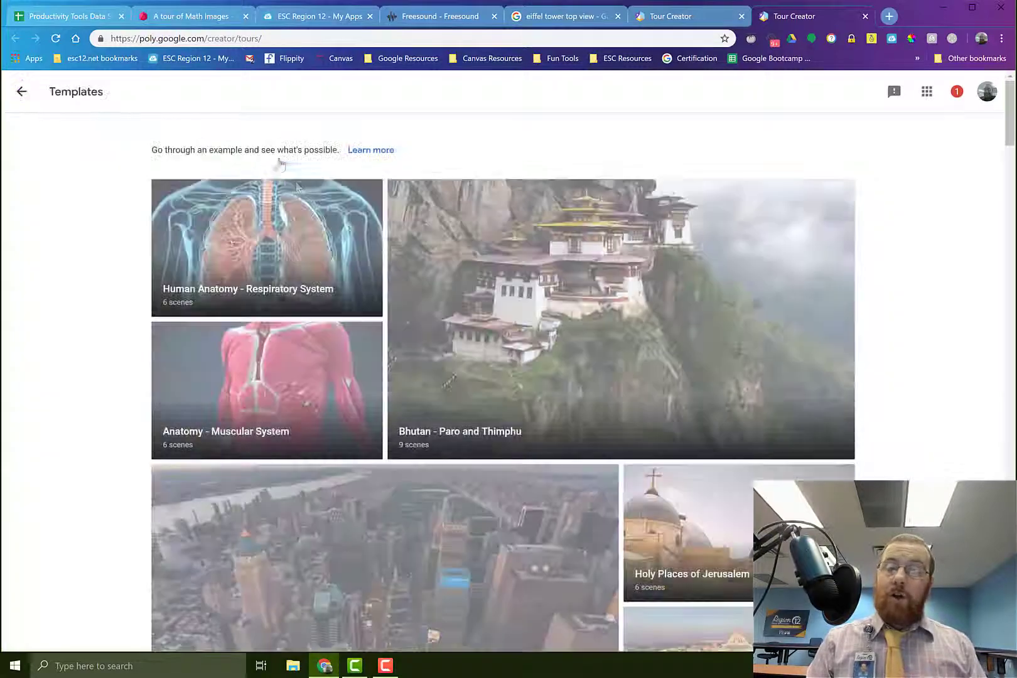
scroll(392, 344, "down", 2)
scroll(392, 344, "down", 9)
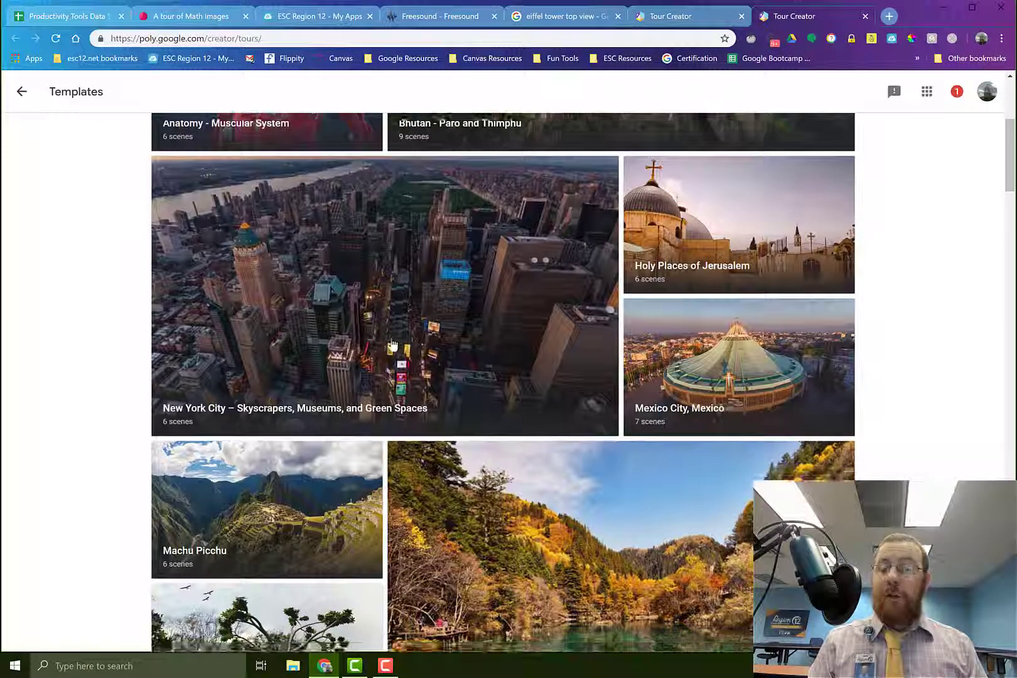
scroll(392, 344, "down", 2)
scroll(393, 348, "up", 12)
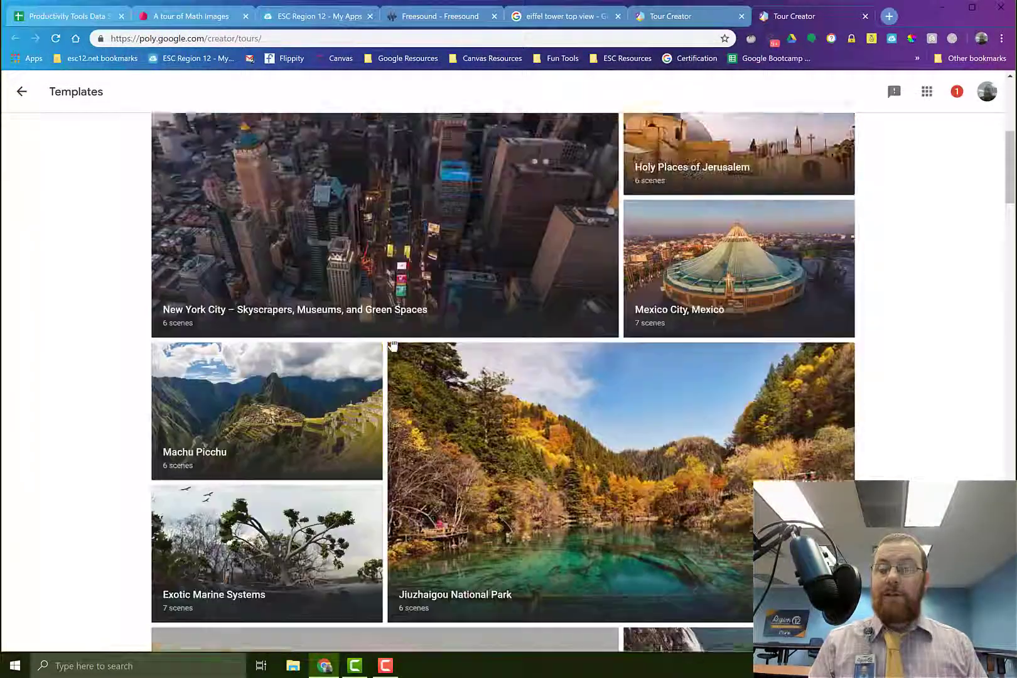
left_click(22, 91)
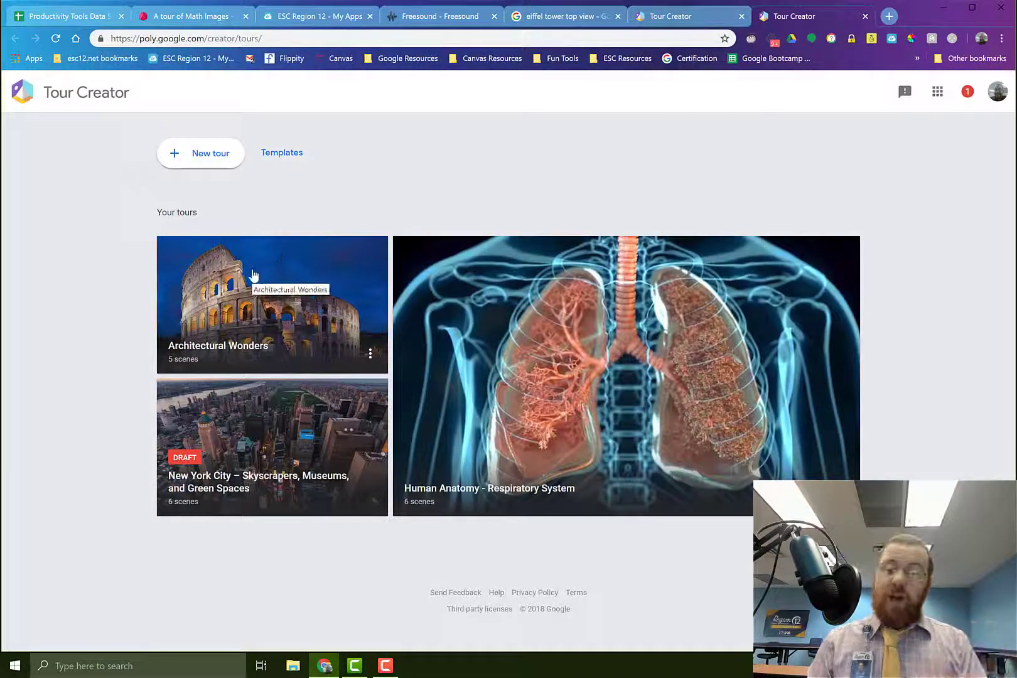
Open the Architectural Wonders tour and look around its Guggenheim Museum scene
left_click(245, 319)
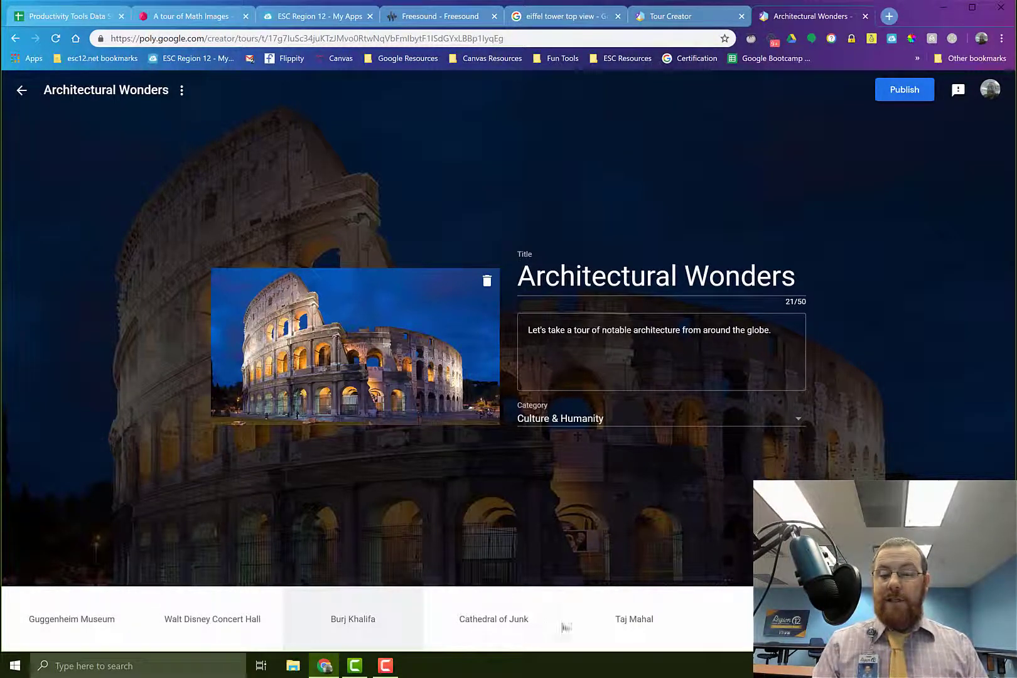
left_click(85, 625)
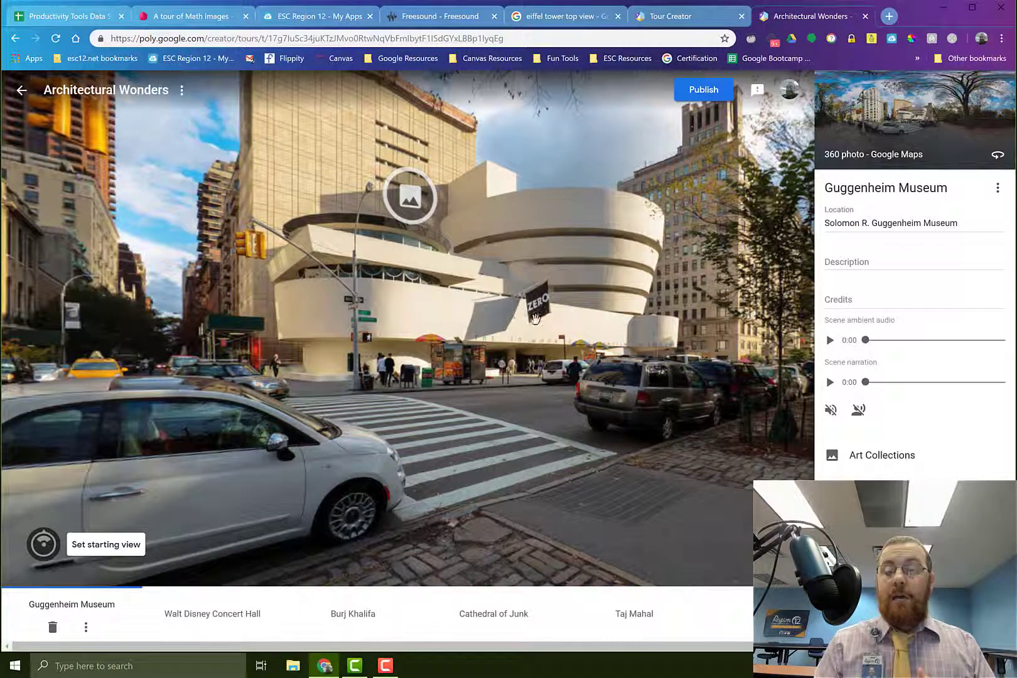
mouse_move(535, 322)
left_mouse_down()
mouse_move(536, 352)
mouse_move(528, 334)
mouse_move(440, 357)
mouse_move(488, 369)
mouse_move(590, 285)
mouse_move(466, 315)
mouse_move(532, 340)
mouse_move(530, 330)
left_mouse_up()
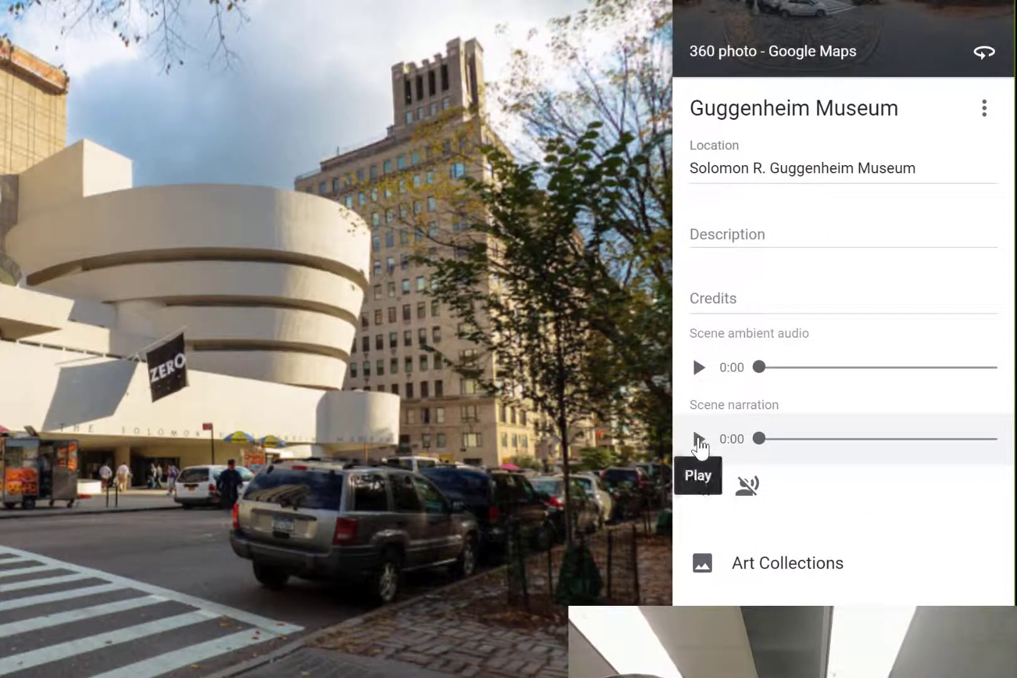
Preview the Guggenheim Museum scene's narration and ambient audio, pausing each one after a short listen
left_click(699, 439)
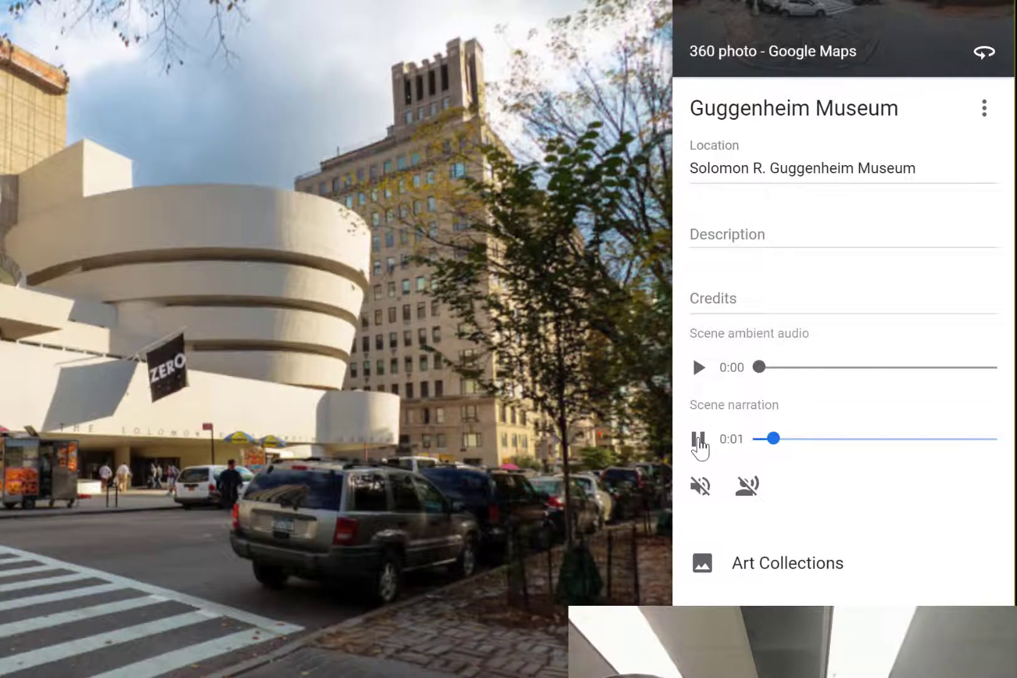
left_click(699, 440)
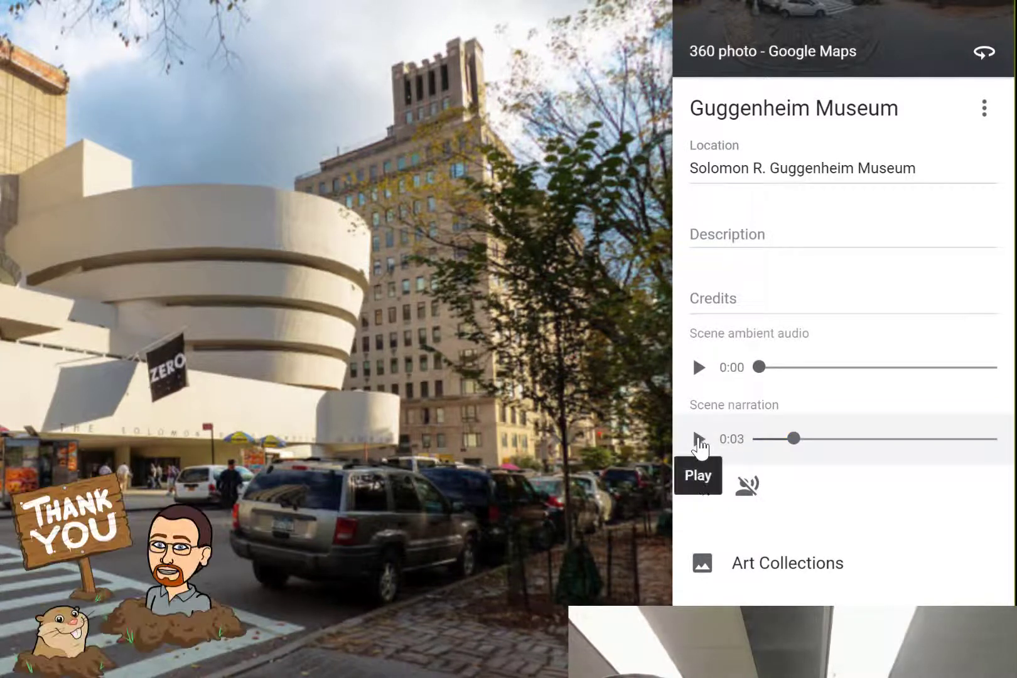
left_click(701, 376)
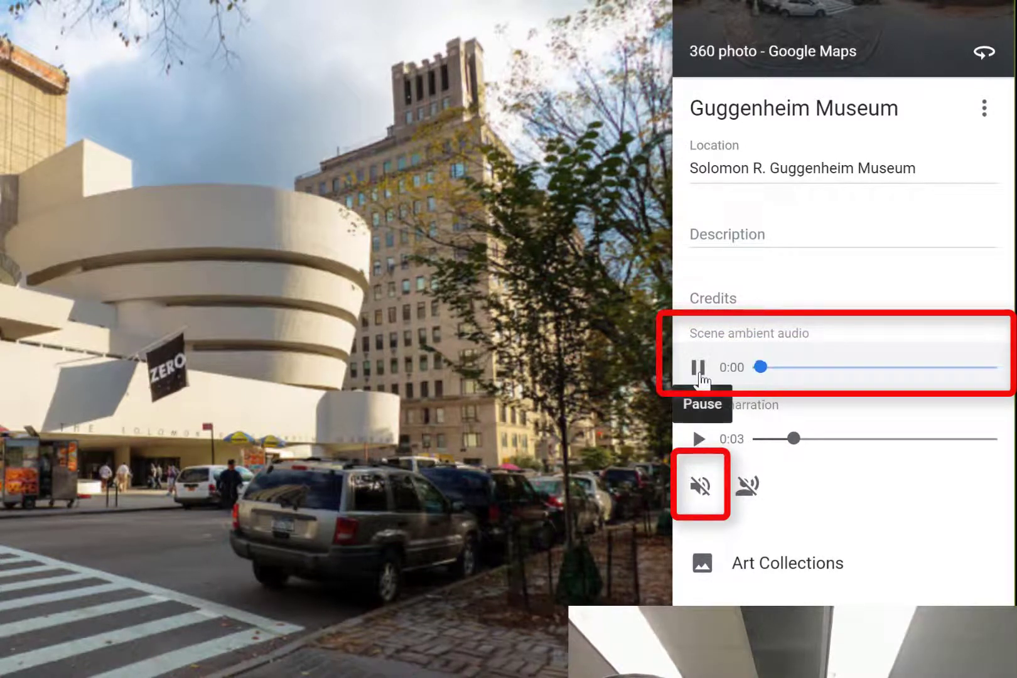
left_click(701, 375)
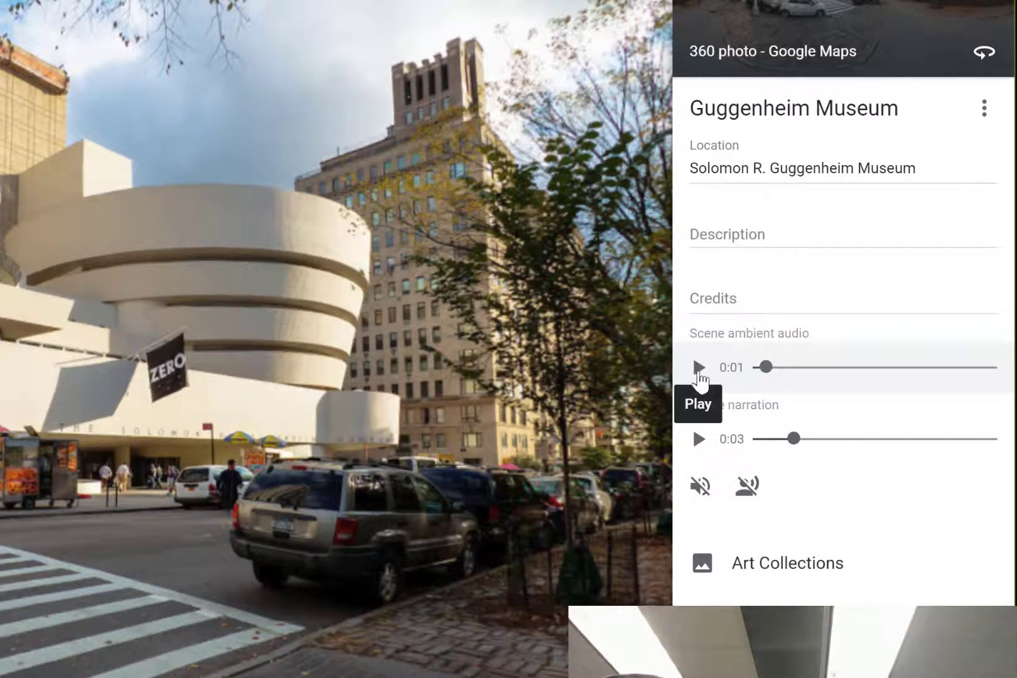
left_click(700, 370)
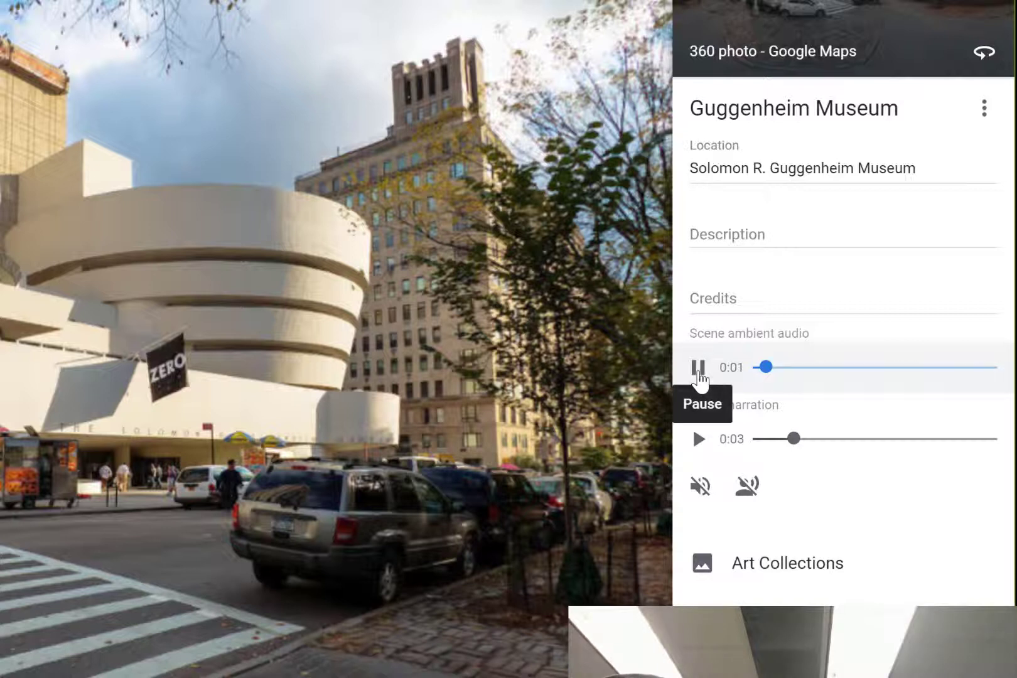
left_click(699, 370)
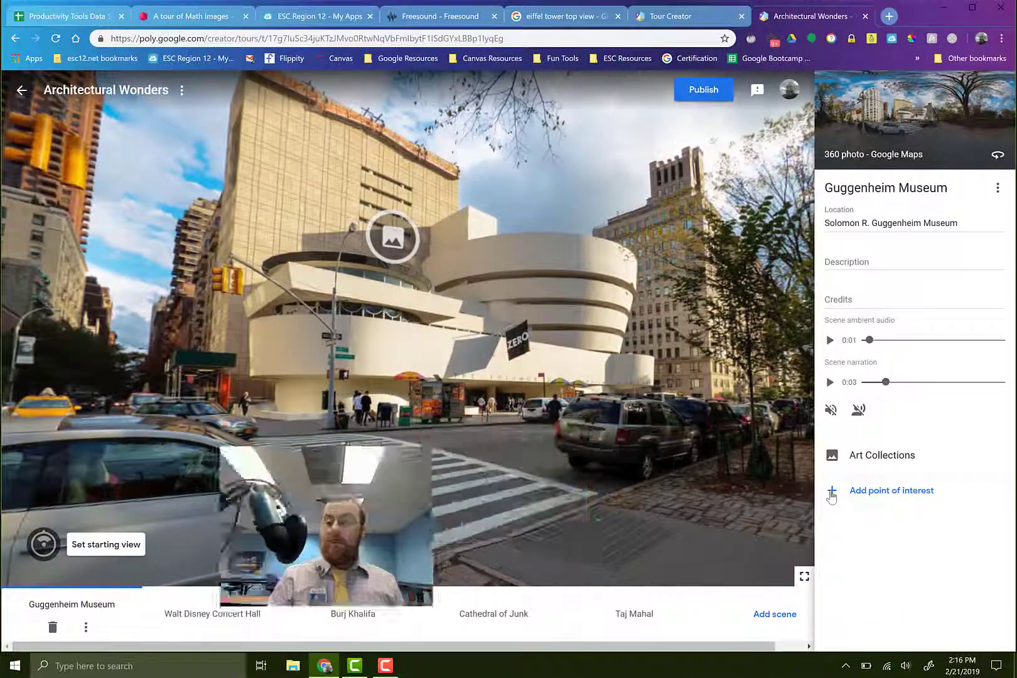
Open the Art Collections point of interest in the Guggenheim scene and preview its narration
left_click(393, 244)
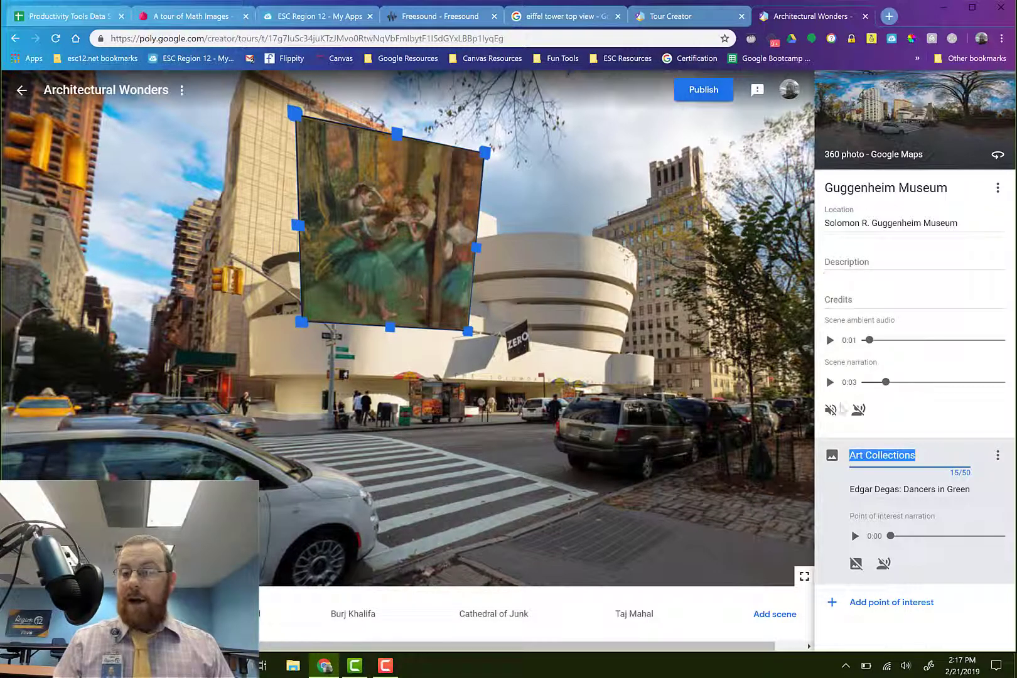
left_click(855, 538)
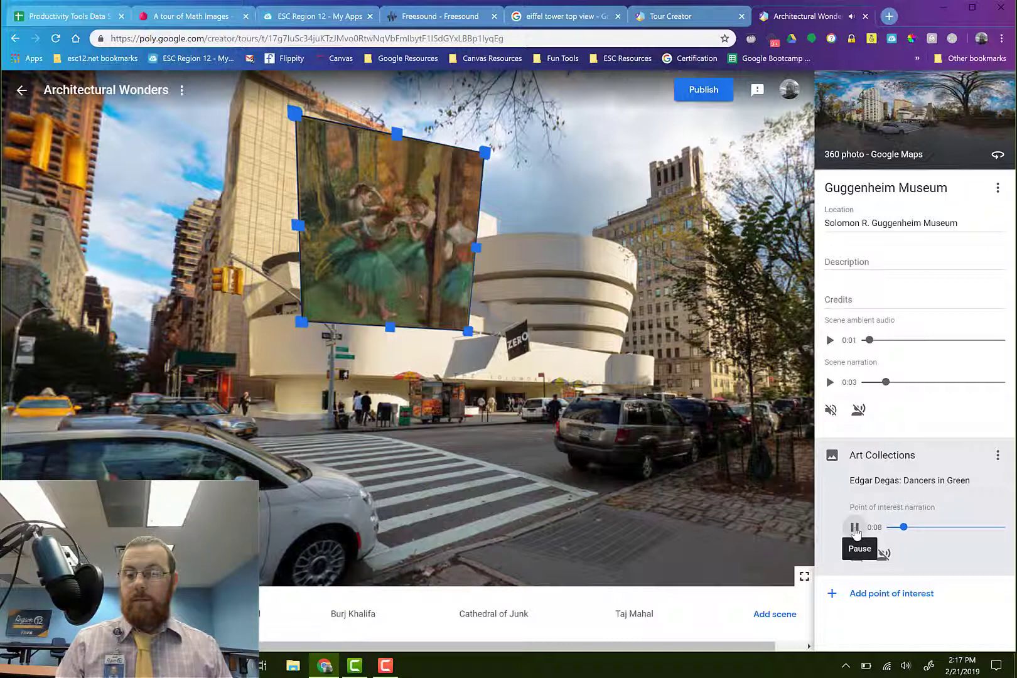
left_click(855, 527)
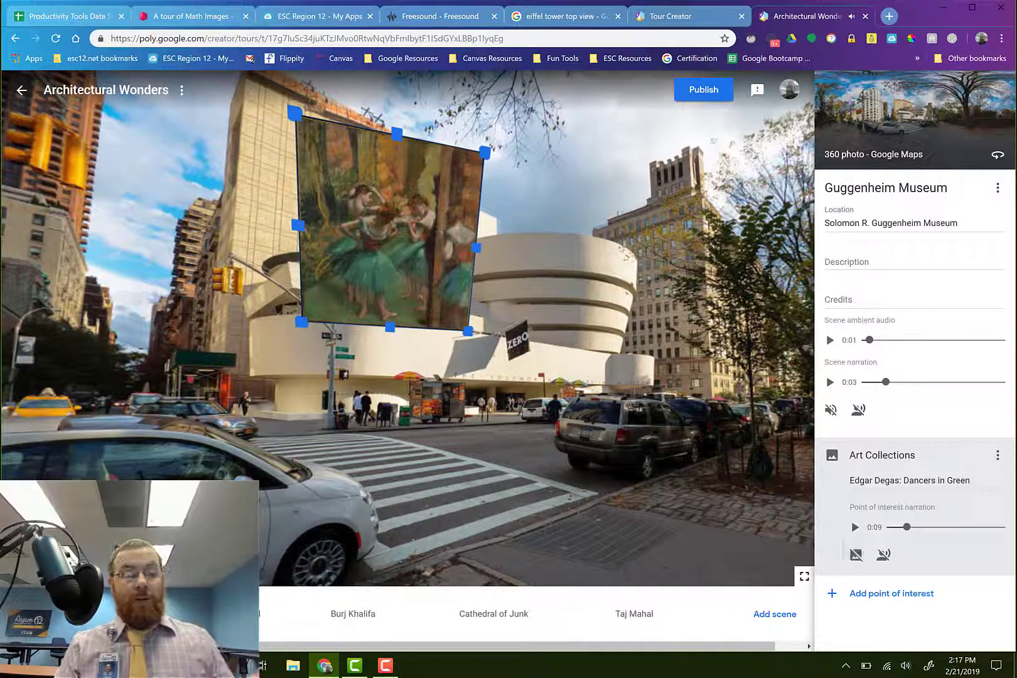
View the Walt Disney Concert Hall, Burj Khalifa, Cathedral of Junk and Taj Mahal scenes in turn
left_click(224, 617)
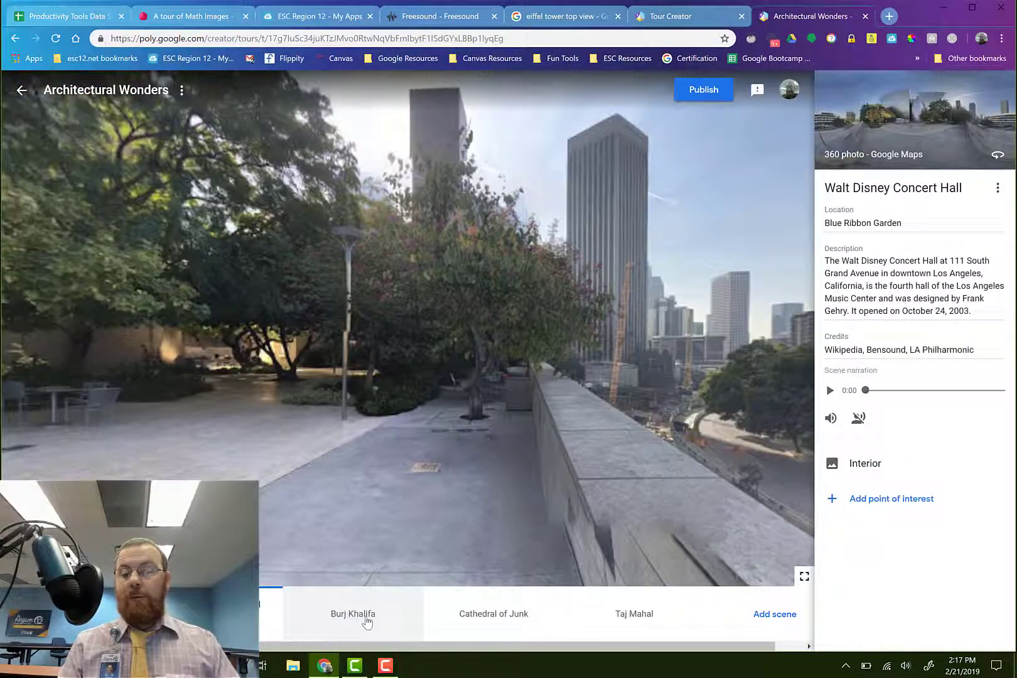
left_click(367, 618)
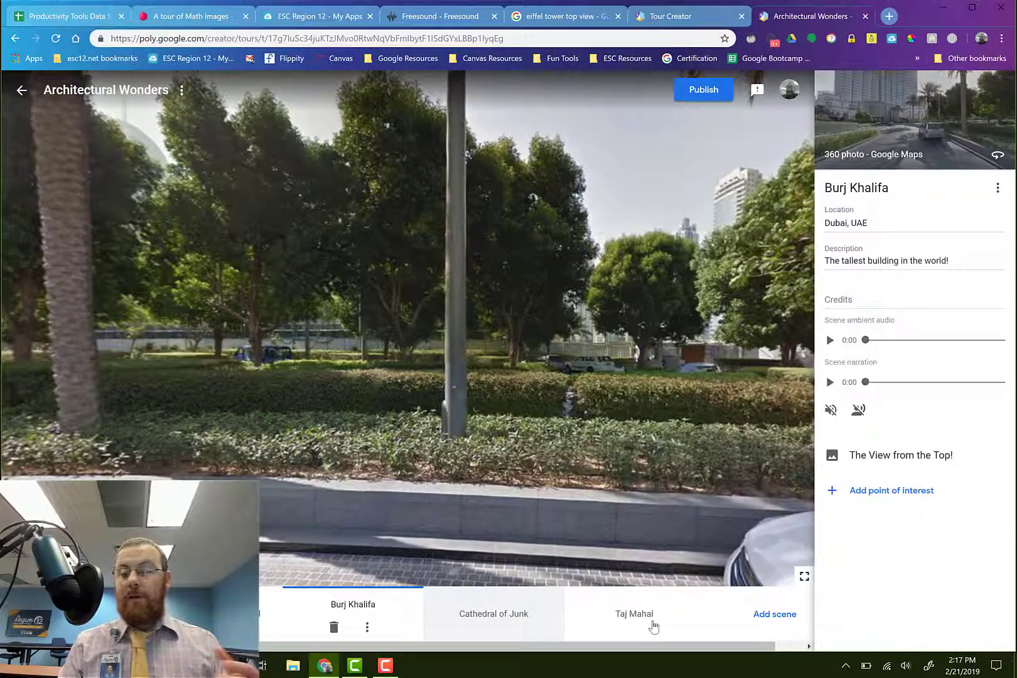
left_click(515, 618)
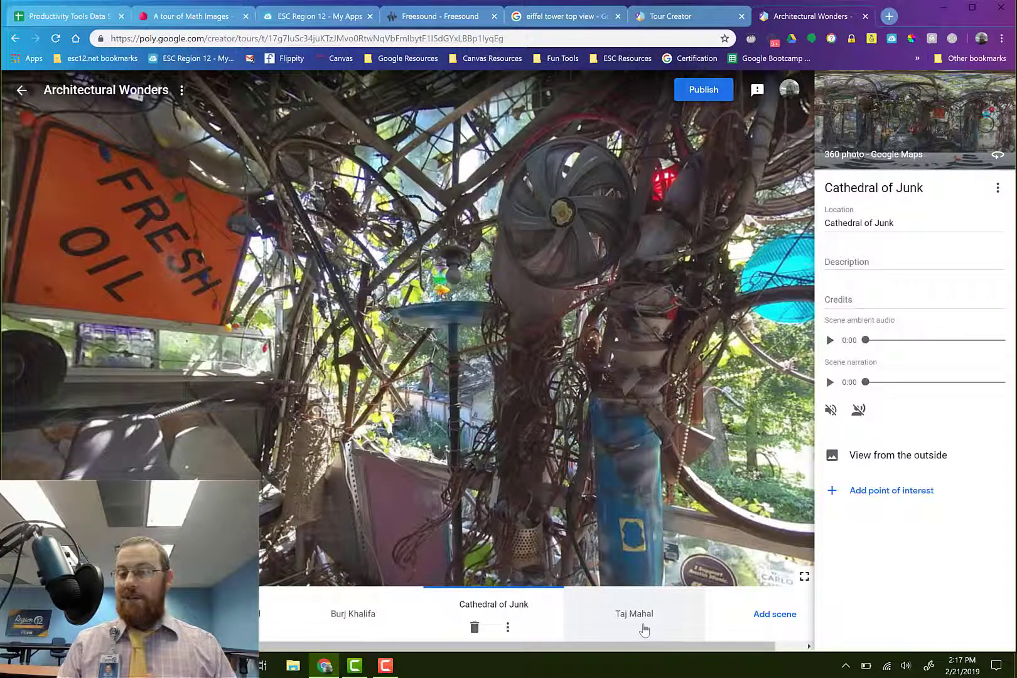
left_click(644, 628)
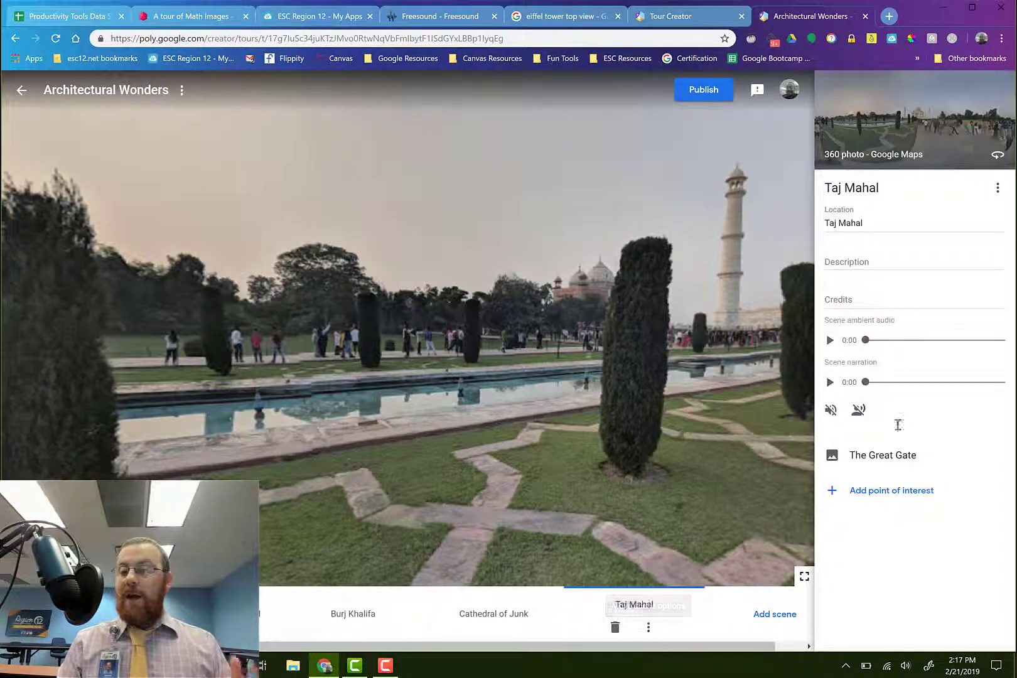
Add a new Street View scene to the tour for the Eiffel Tower in Paris, France
left_click(774, 613)
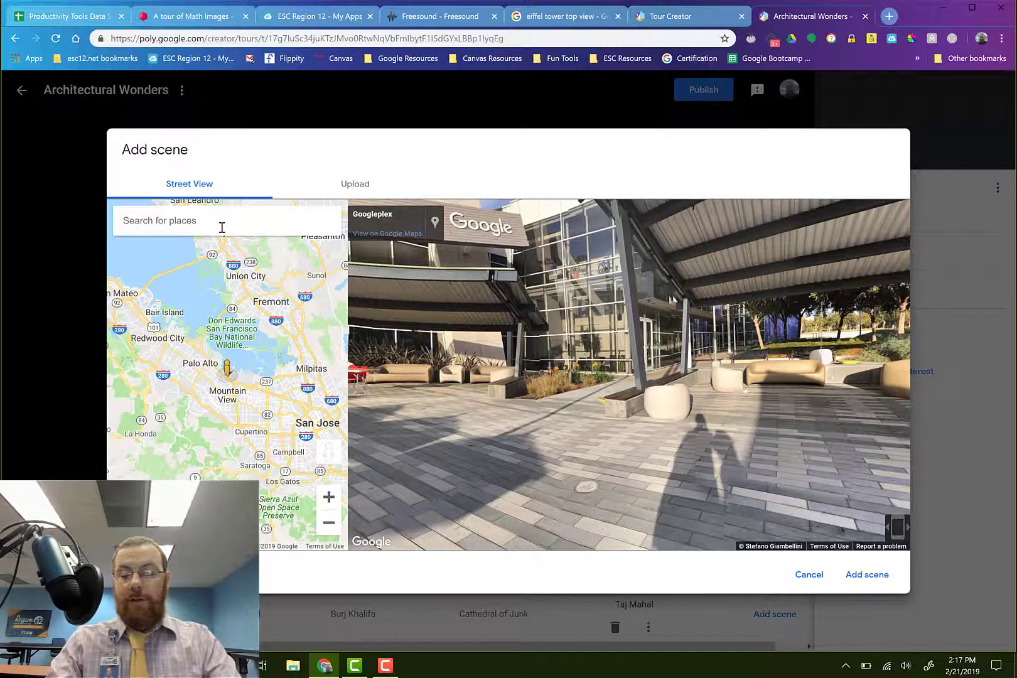
type("eiff")
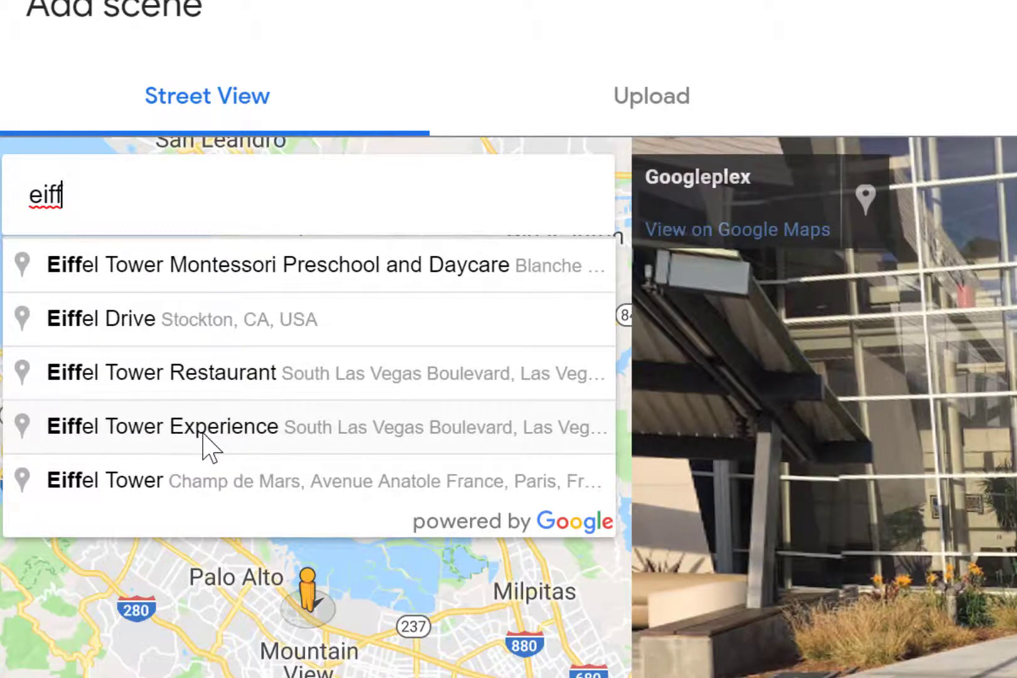
type("el")
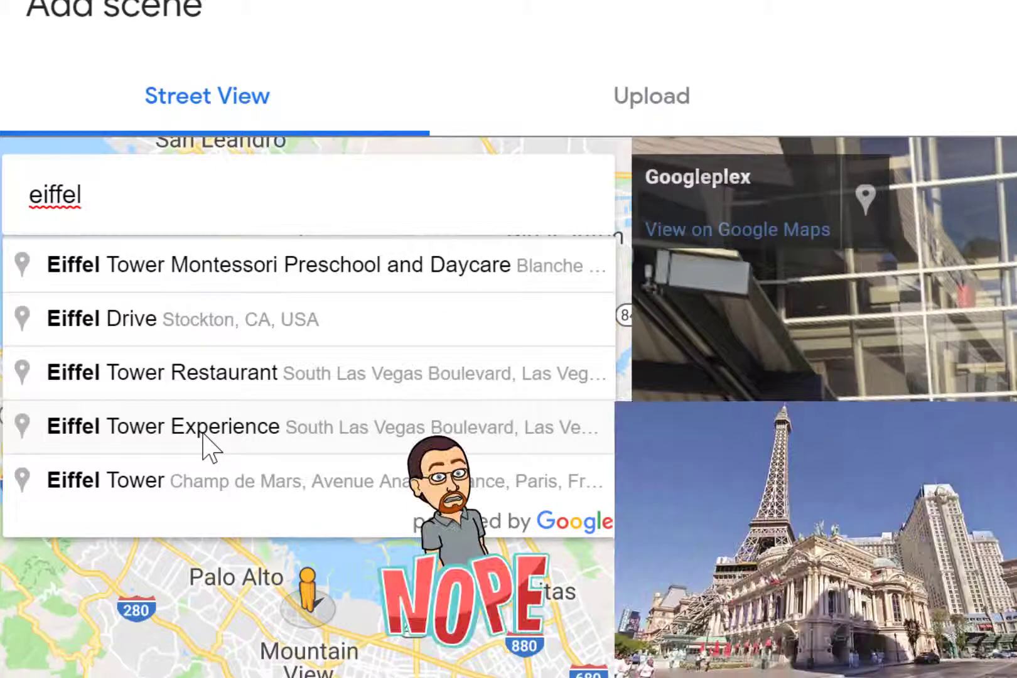
type(" tower")
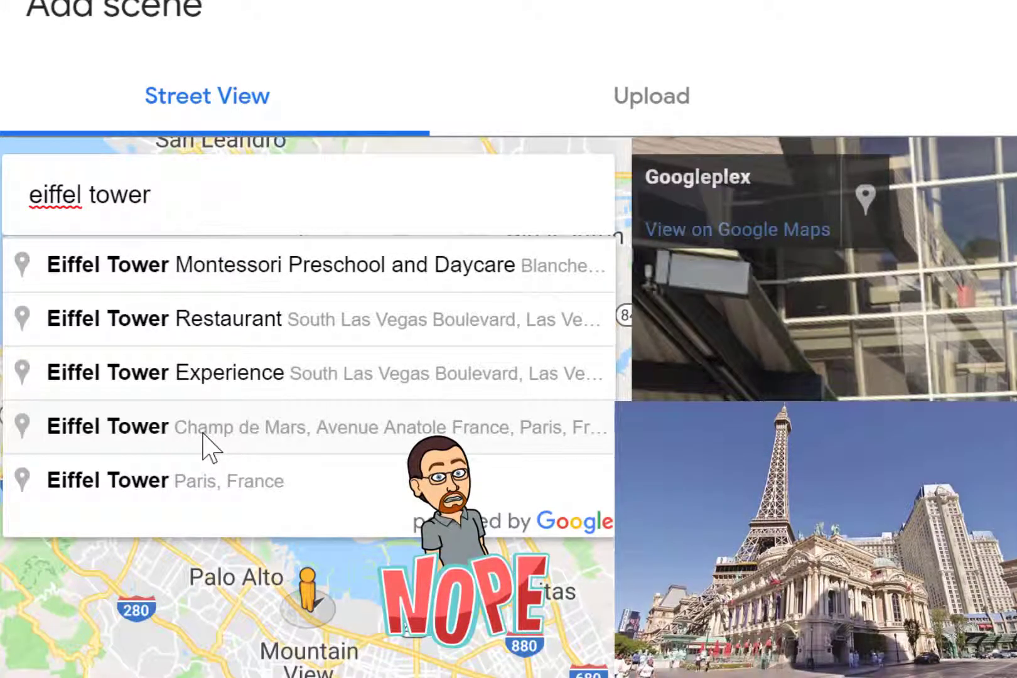
left_click(200, 482)
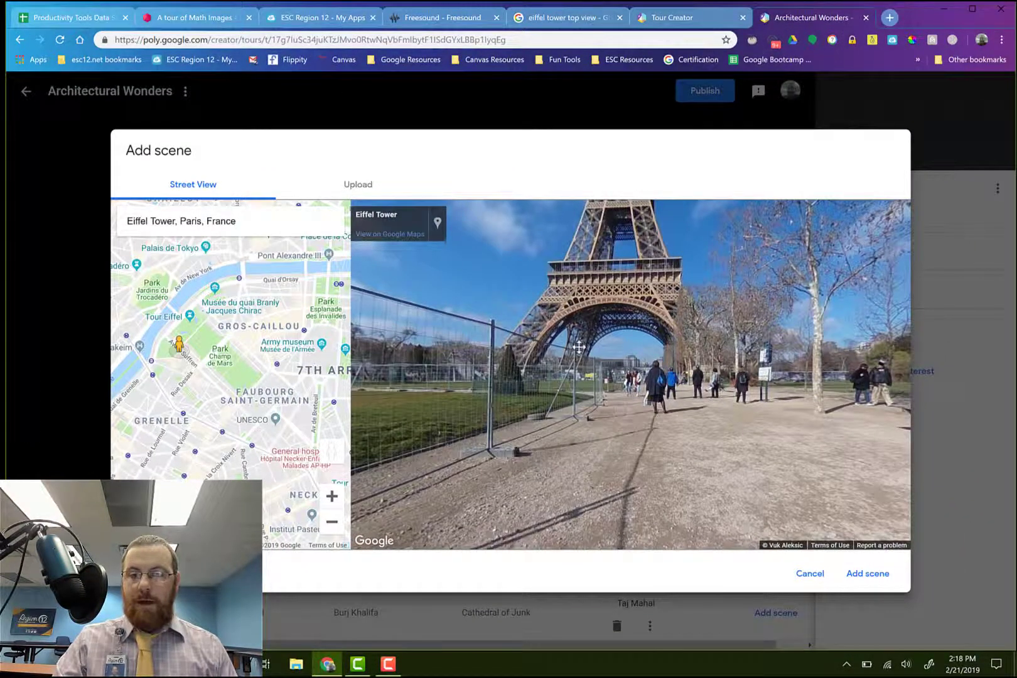
left_click_drag(578, 348, 552, 432)
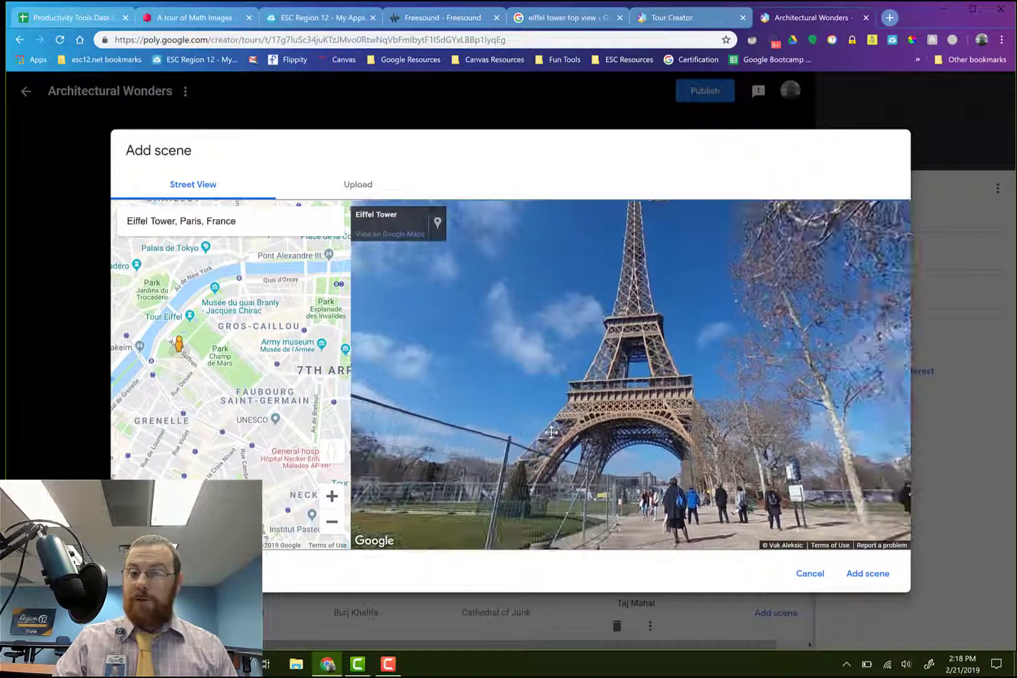
left_click(869, 571)
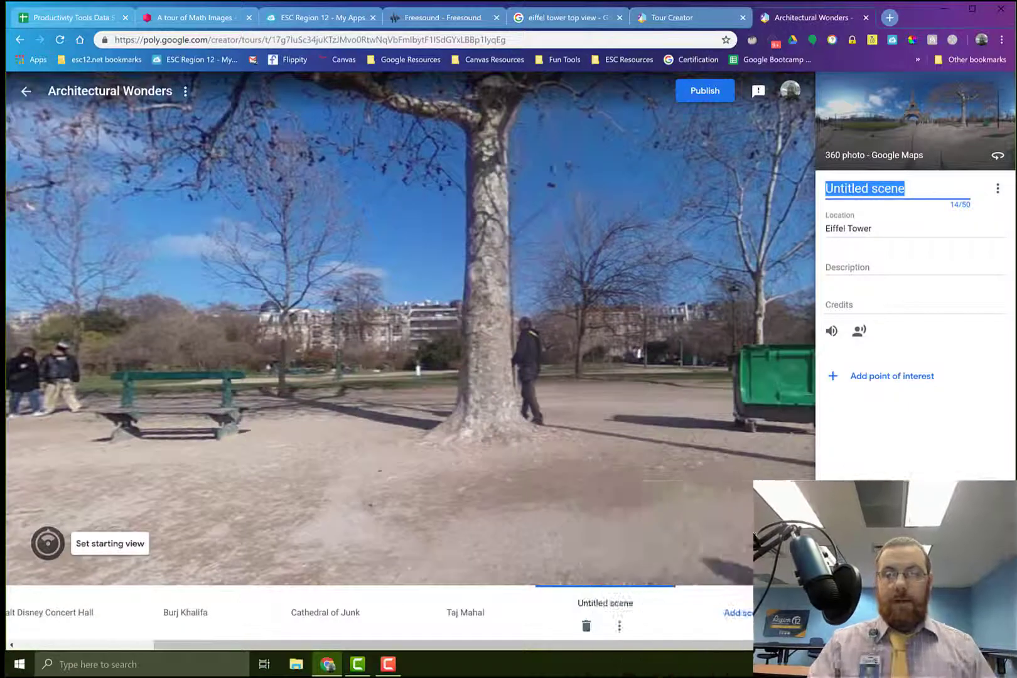
Set the new scene's starting view, rotated to include the Eiffel Tower's side, the green bench and the large tree, and save it
mouse_move(407, 325)
left_mouse_down()
mouse_move(221, 340)
mouse_move(251, 373)
mouse_move(416, 304)
mouse_move(496, 229)
mouse_move(521, 267)
left_mouse_up()
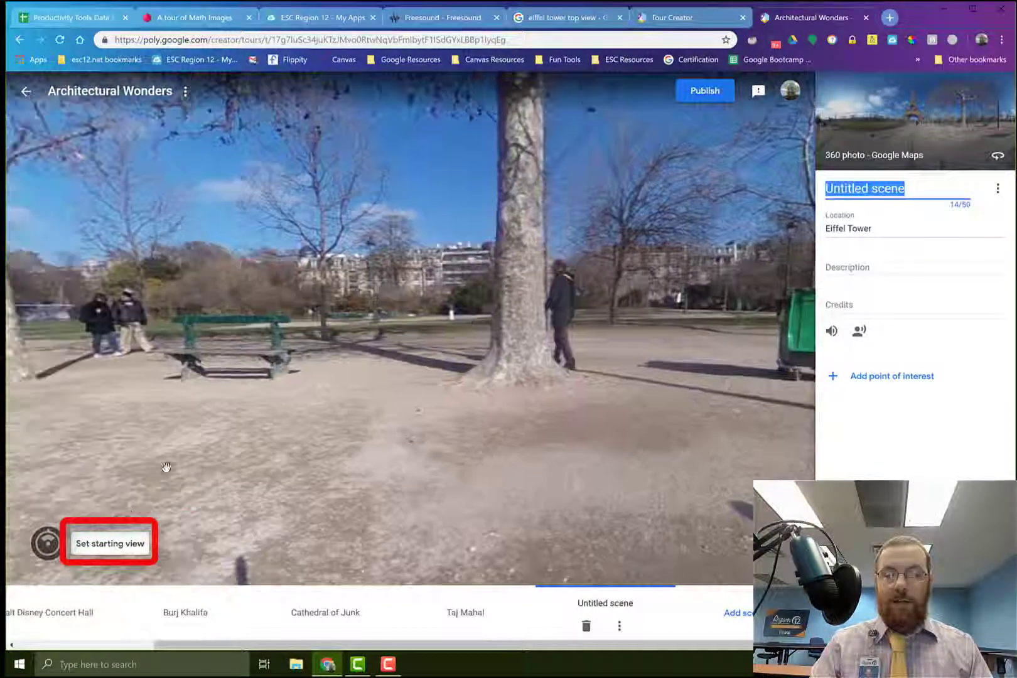
left_click(124, 544)
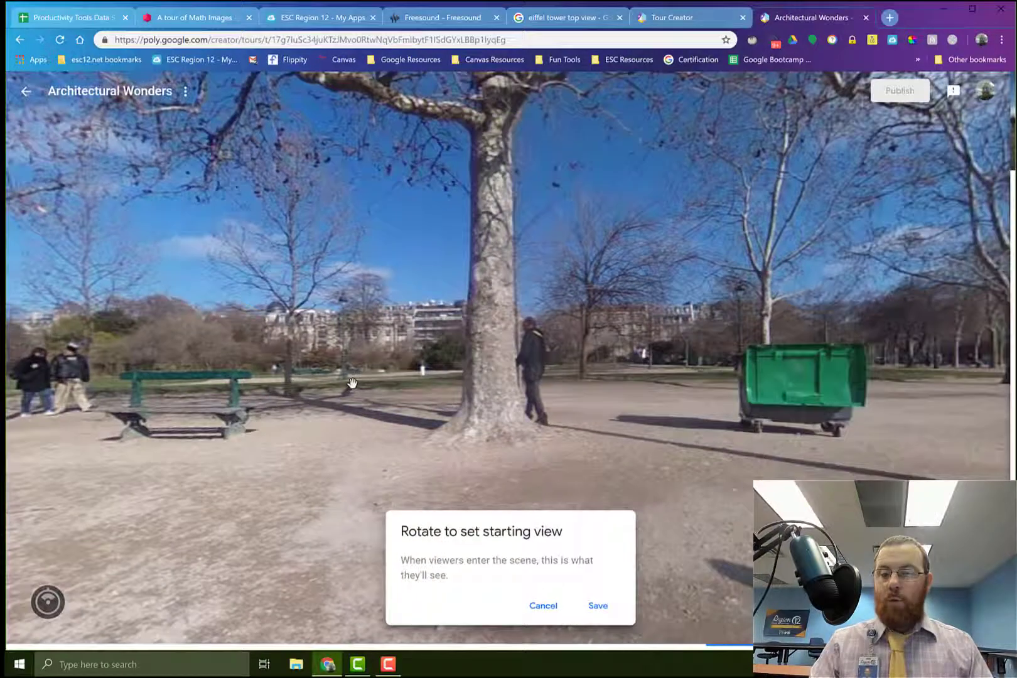
left_click_drag(353, 383, 540, 380)
left_click_drag(513, 427, 416, 422)
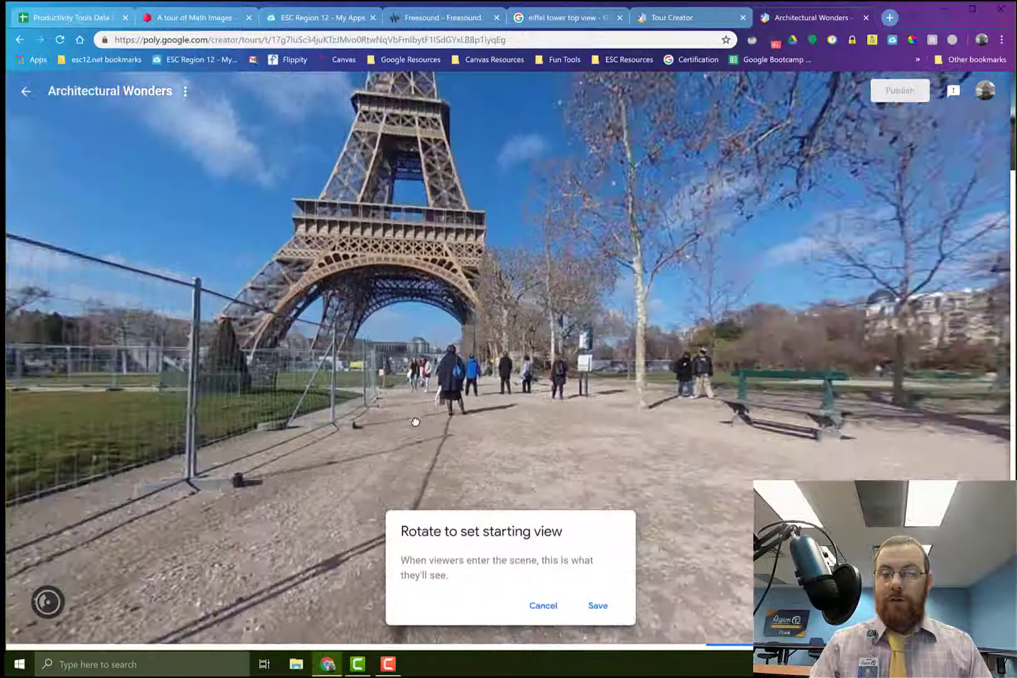
left_click_drag(417, 326, 526, 366)
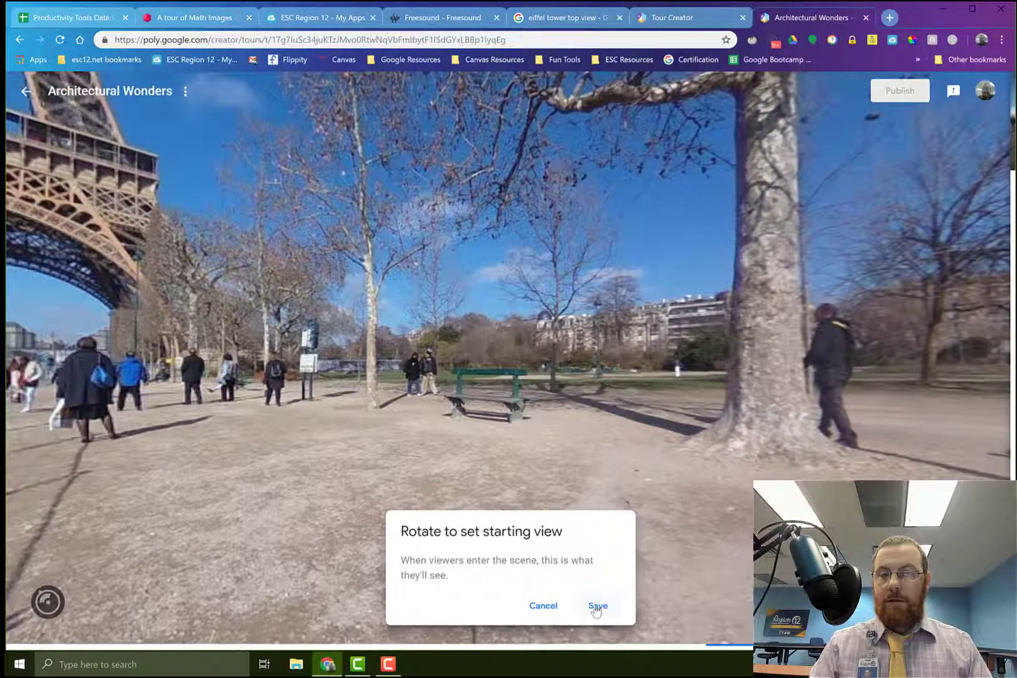
left_click(598, 606)
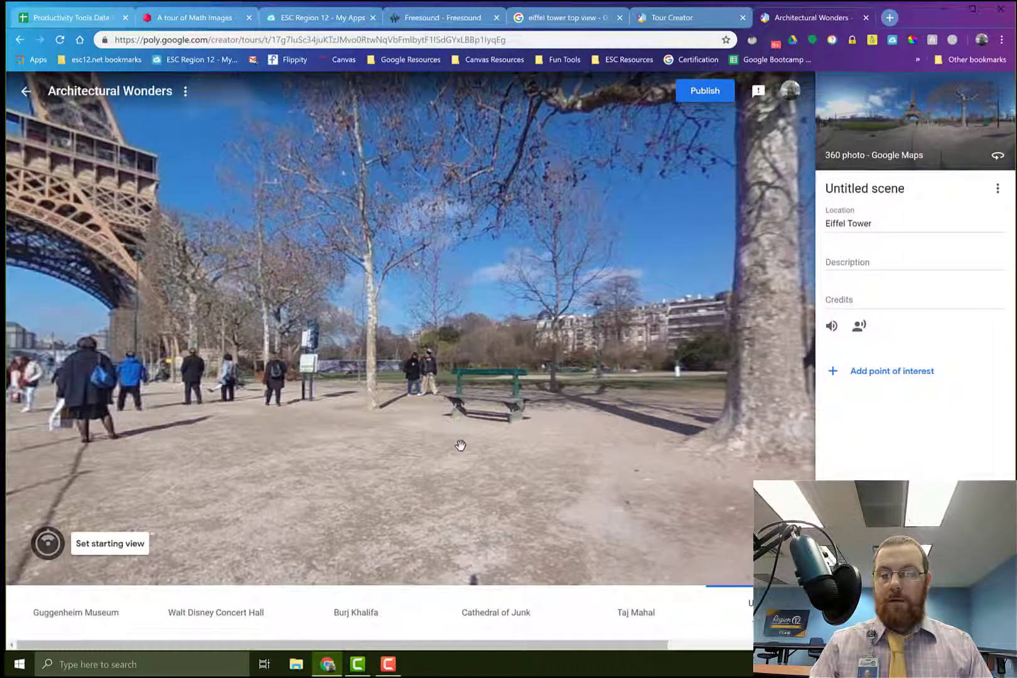
Look at the Eiffel Tower scene's description and credits fields, view the Online Voice Recorder site, and return to the tour
left_click(855, 264)
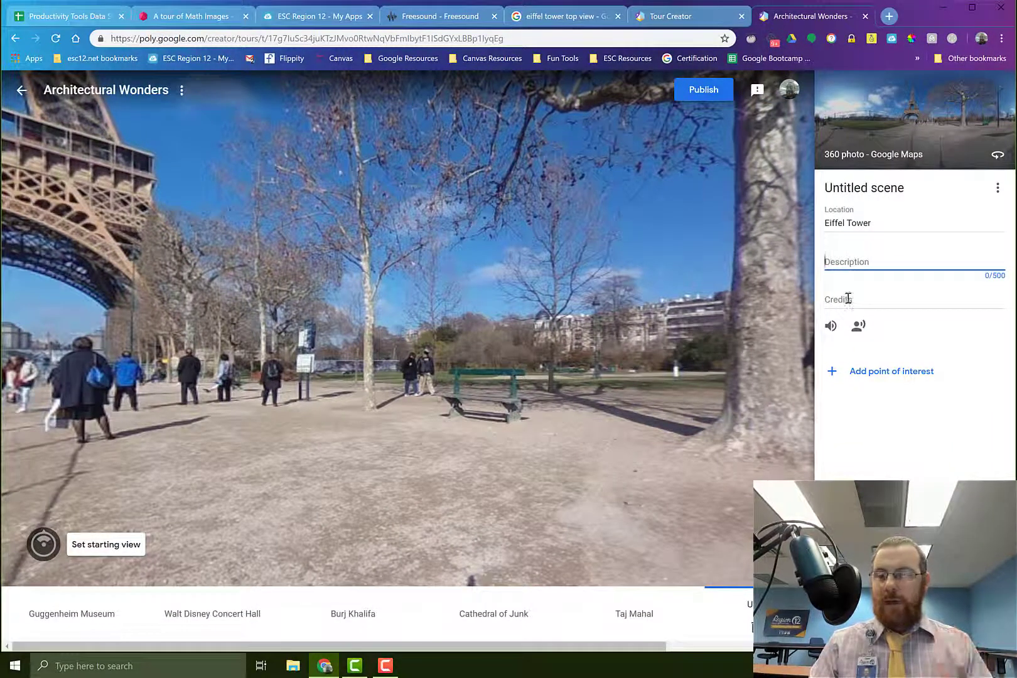
left_click(848, 299)
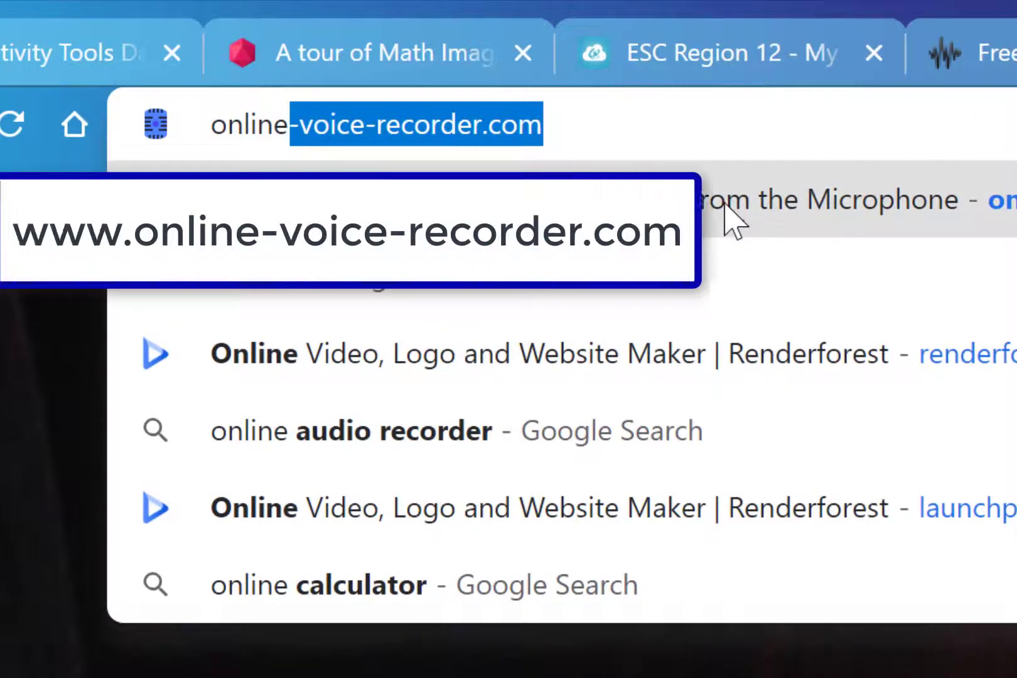
left_click(729, 214)
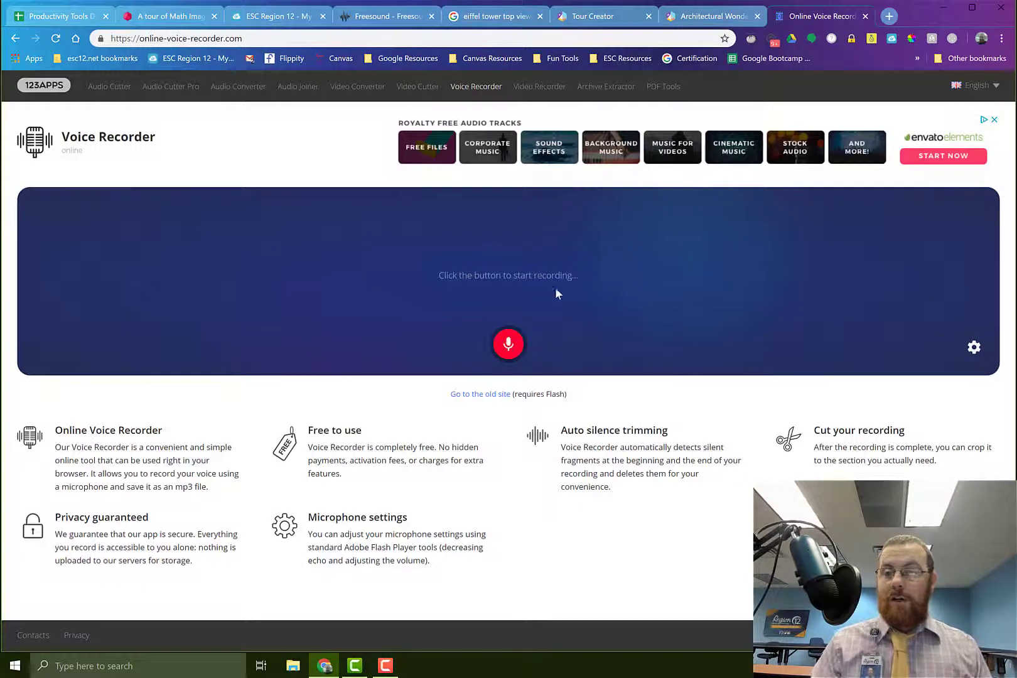
left_click(710, 16)
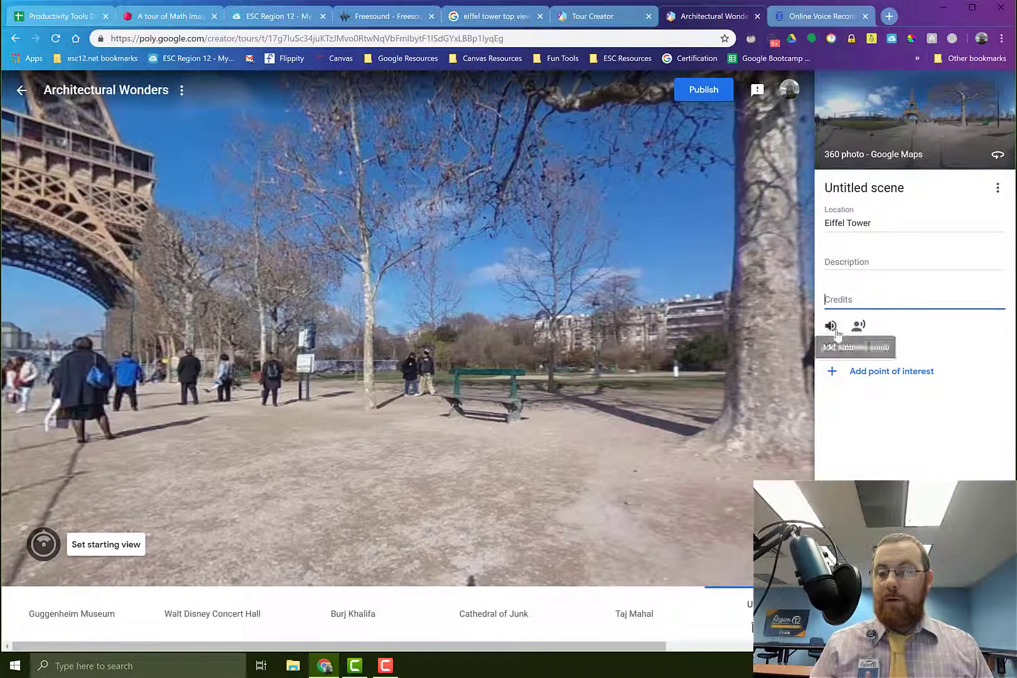
Switch to Freesound and search its sound library for "paris park"
left_click(402, 19)
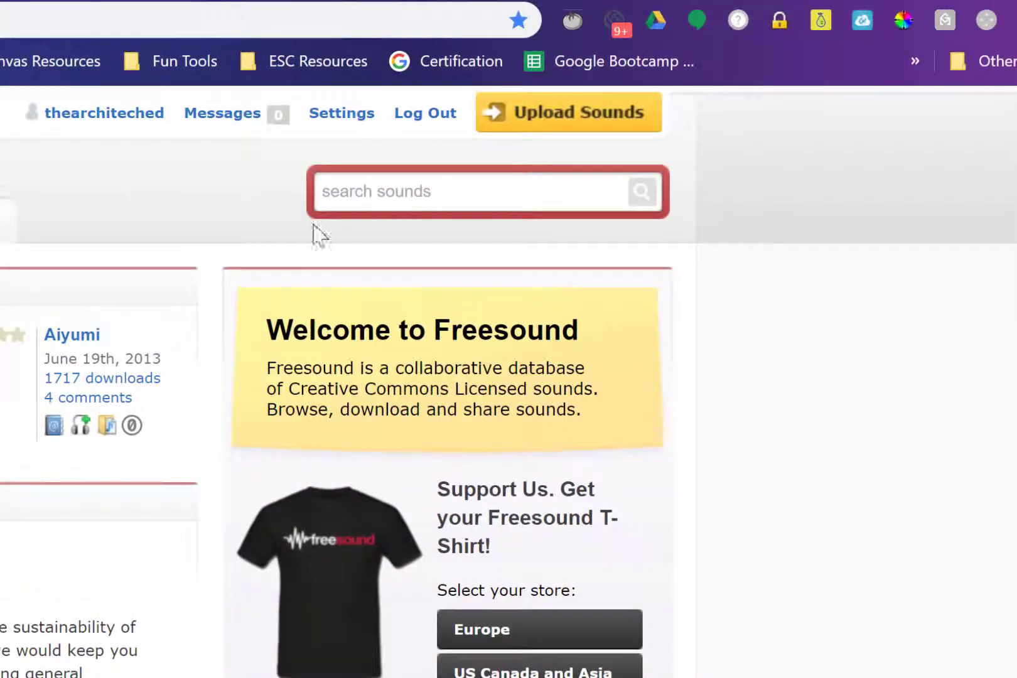
left_click(341, 199)
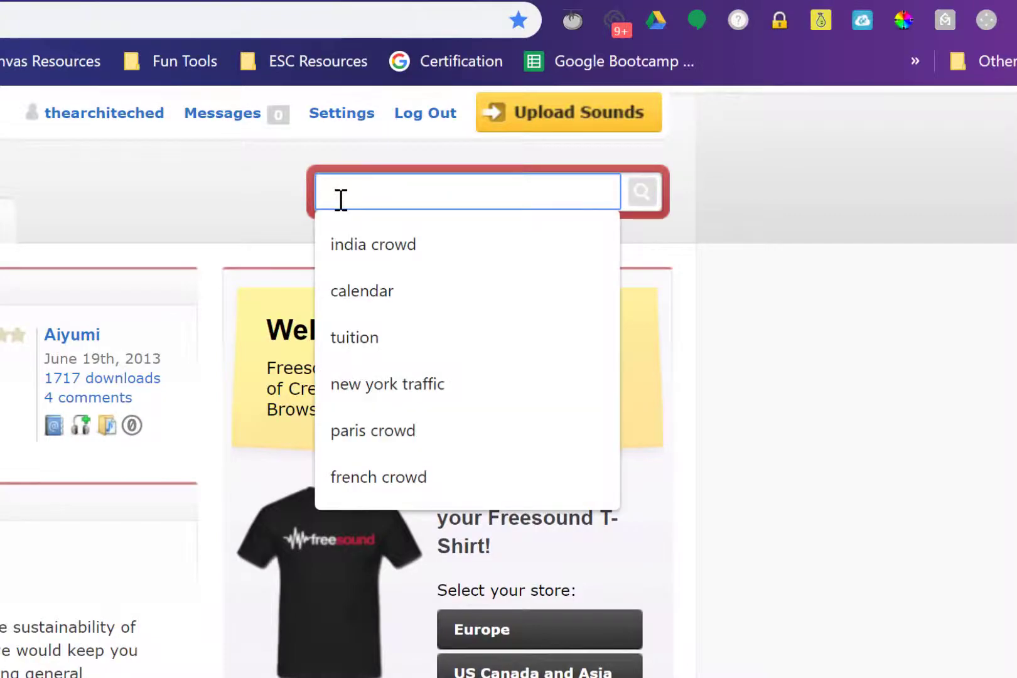
type("paris park")
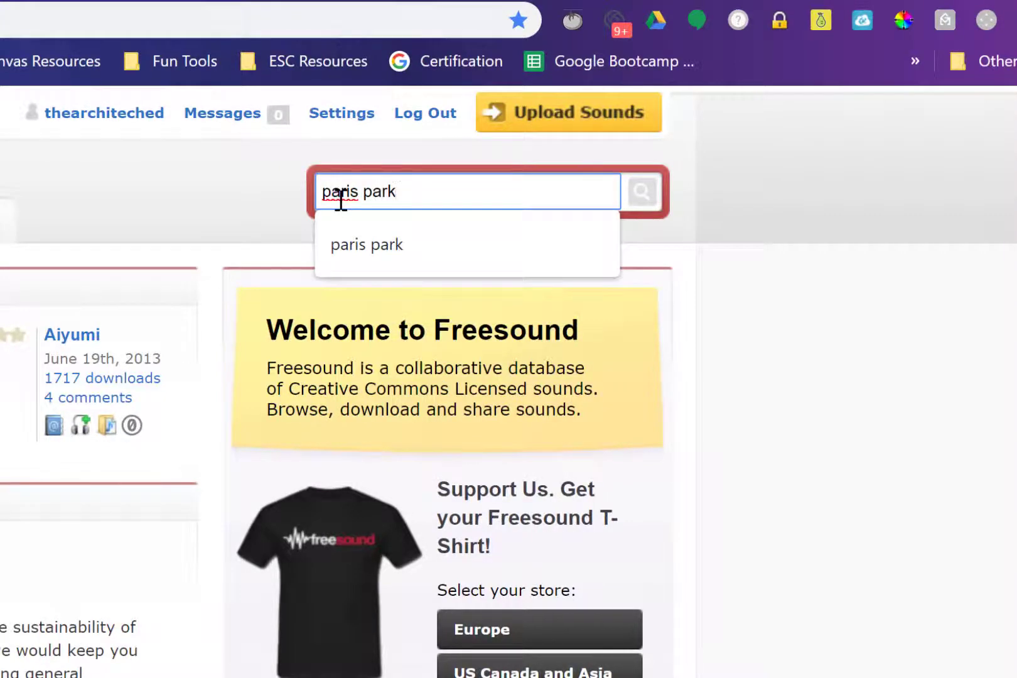
key("Return")
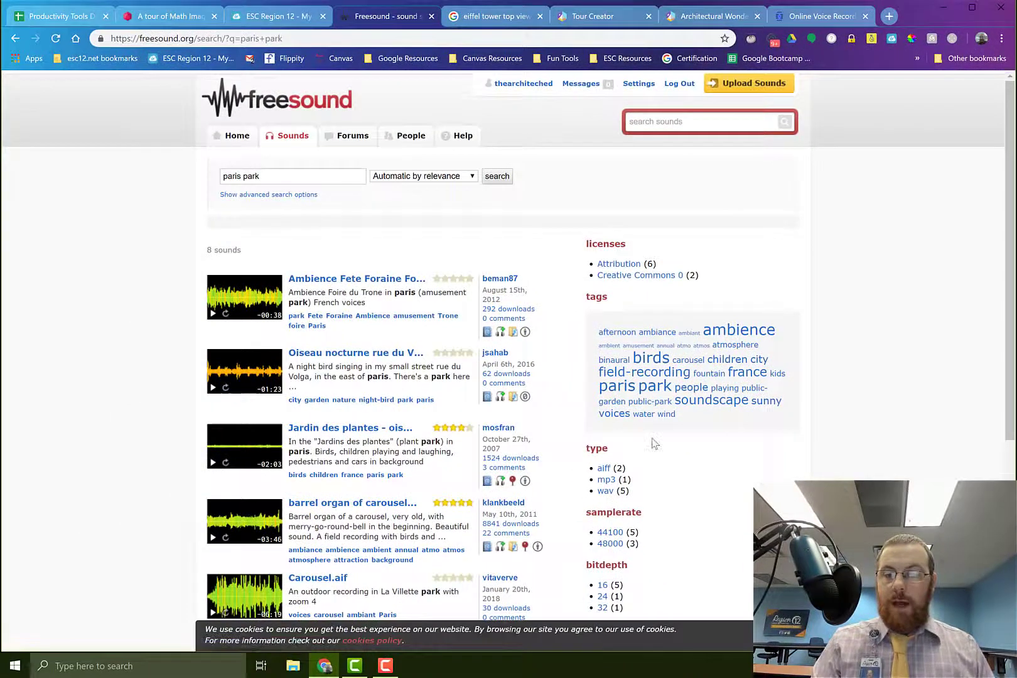
Filter the sound results to the mp3 type and download the "Jardin des plantes" recording
scroll(653, 443, "down", 1)
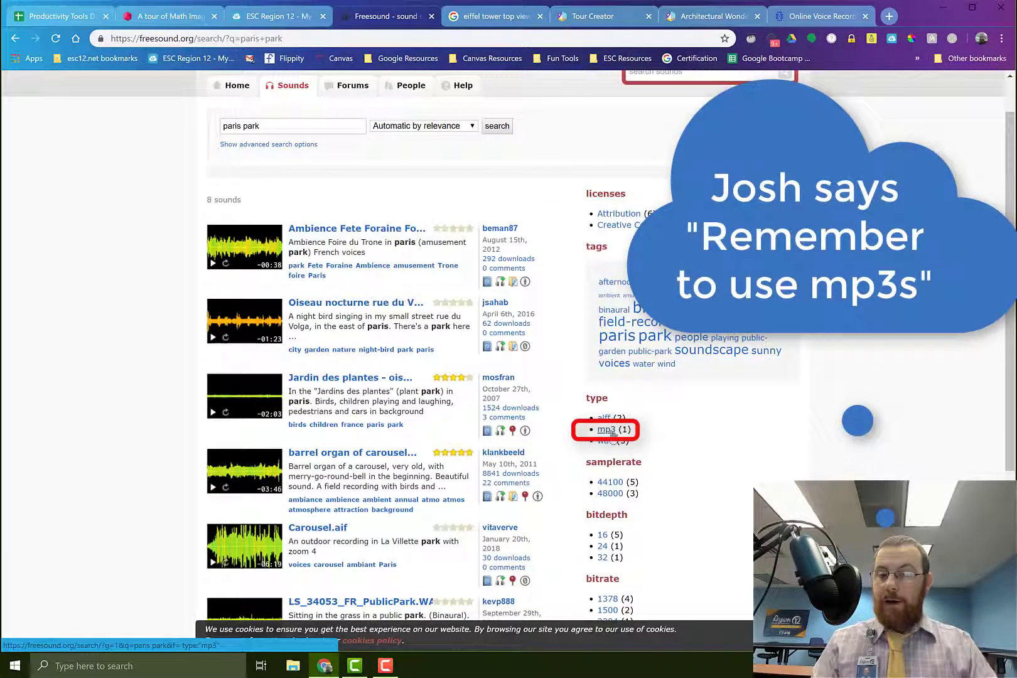
left_click(607, 430)
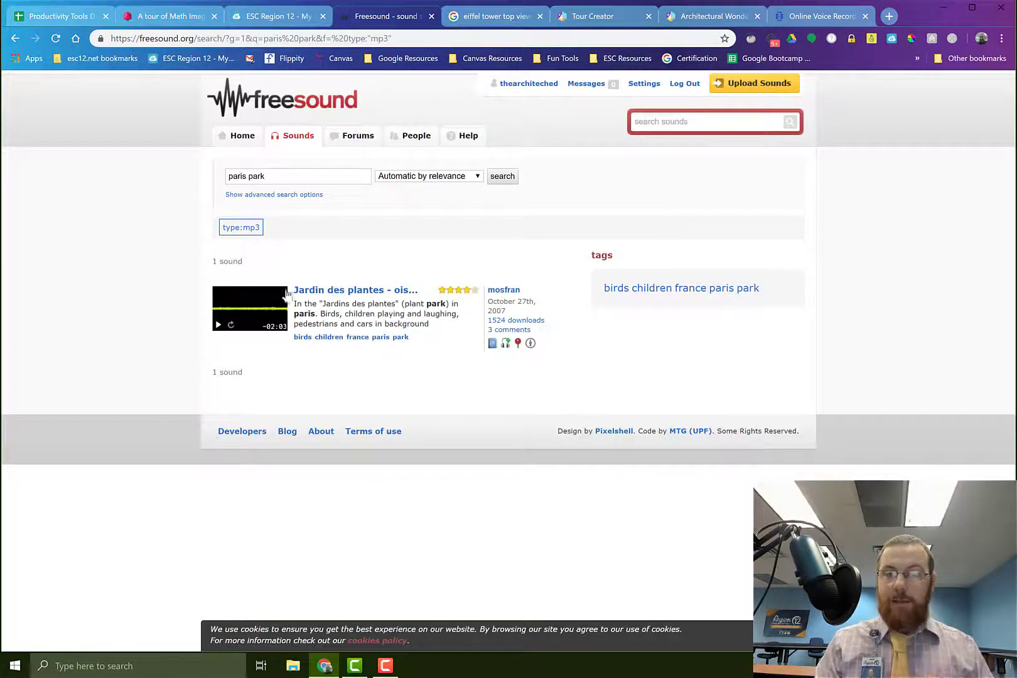
left_click(330, 295)
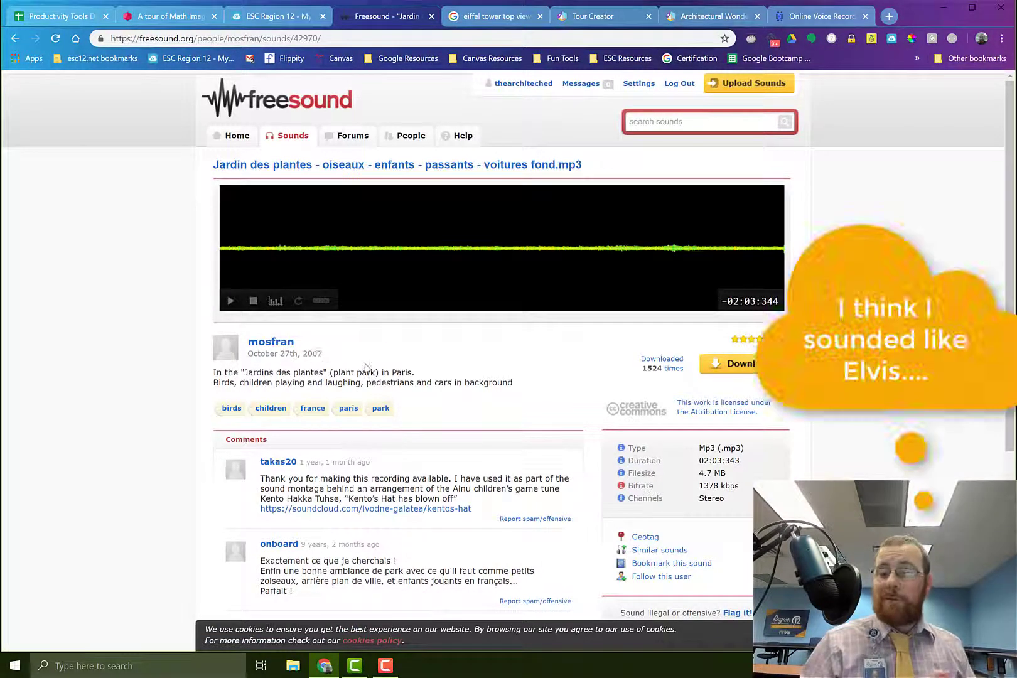
left_click(738, 371)
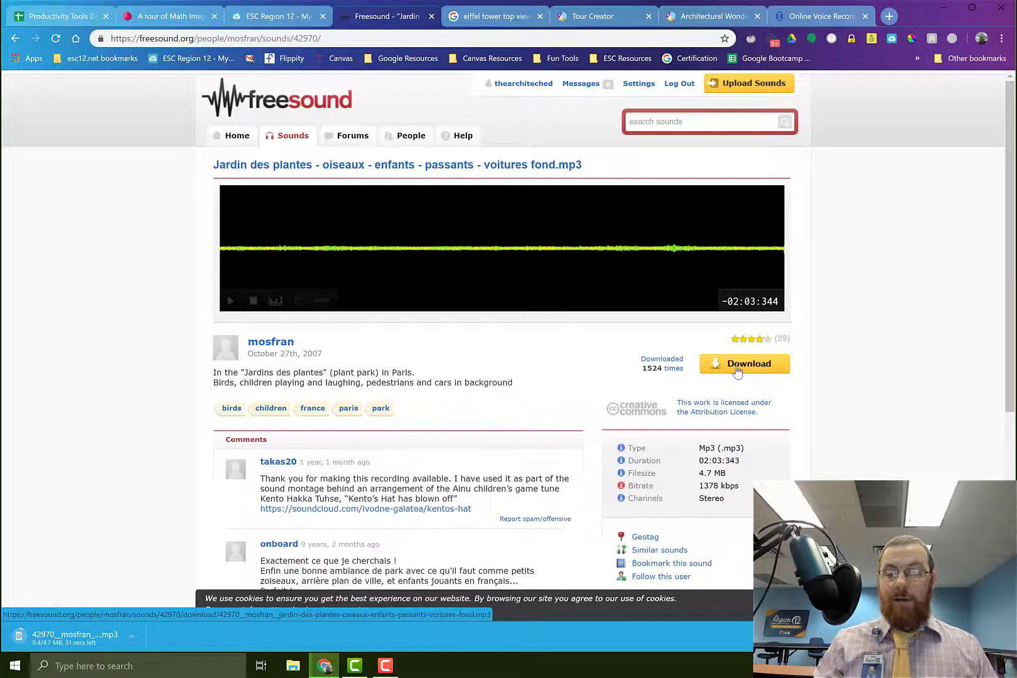
Return to the Architectural Wonders tour and add the record-2-21-2019_2-06-25 file from Downloads as the Eiffel Tower scene's narration
left_click(717, 19)
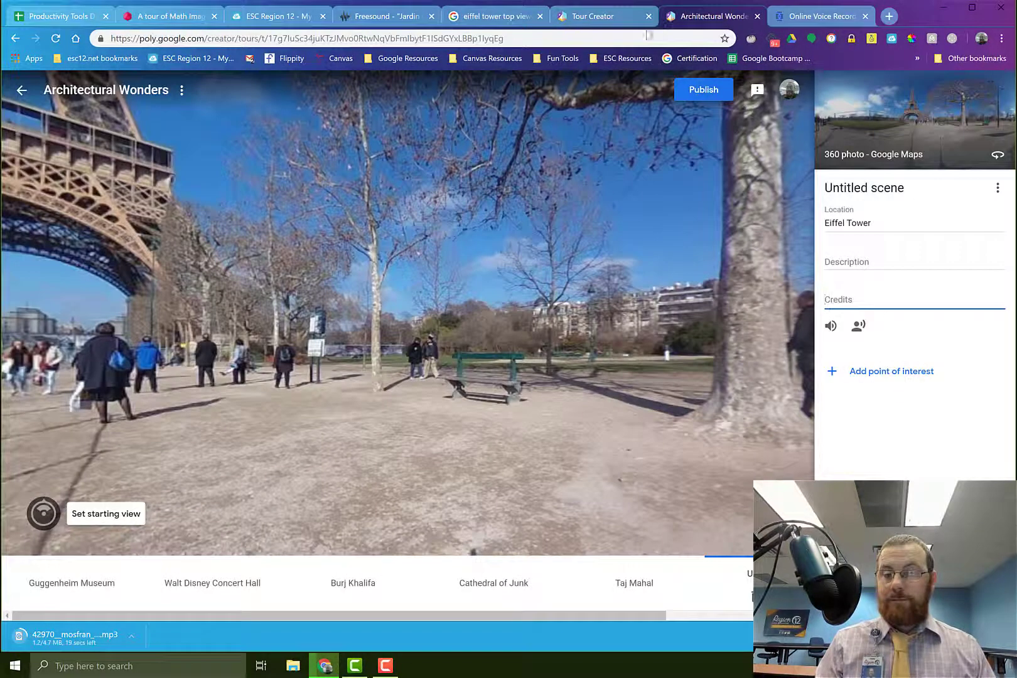
left_click(859, 327)
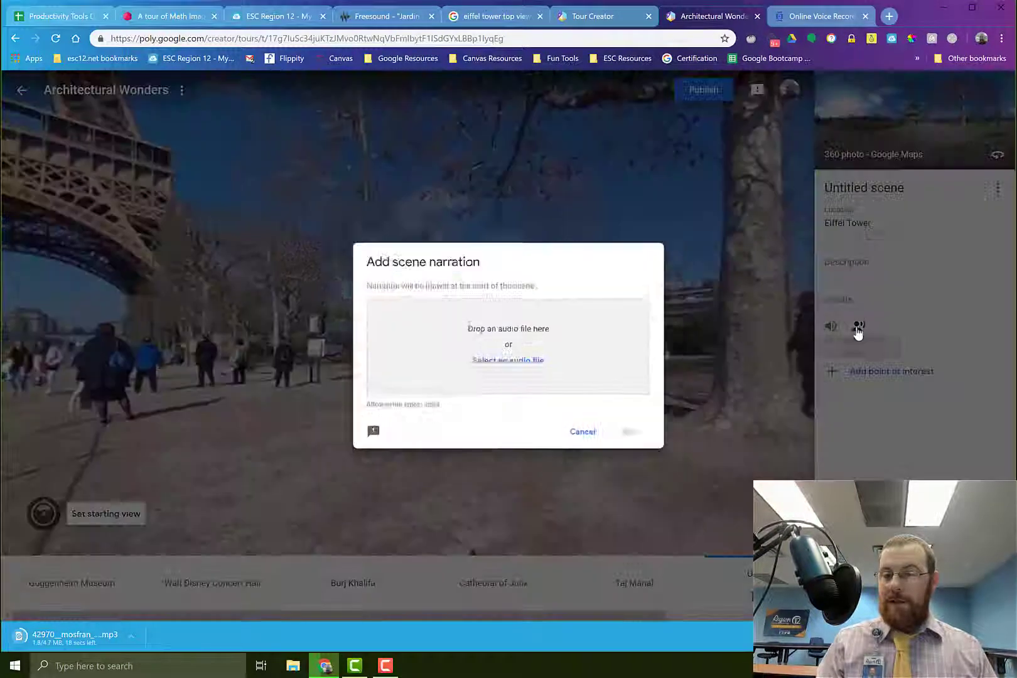
left_click(492, 369)
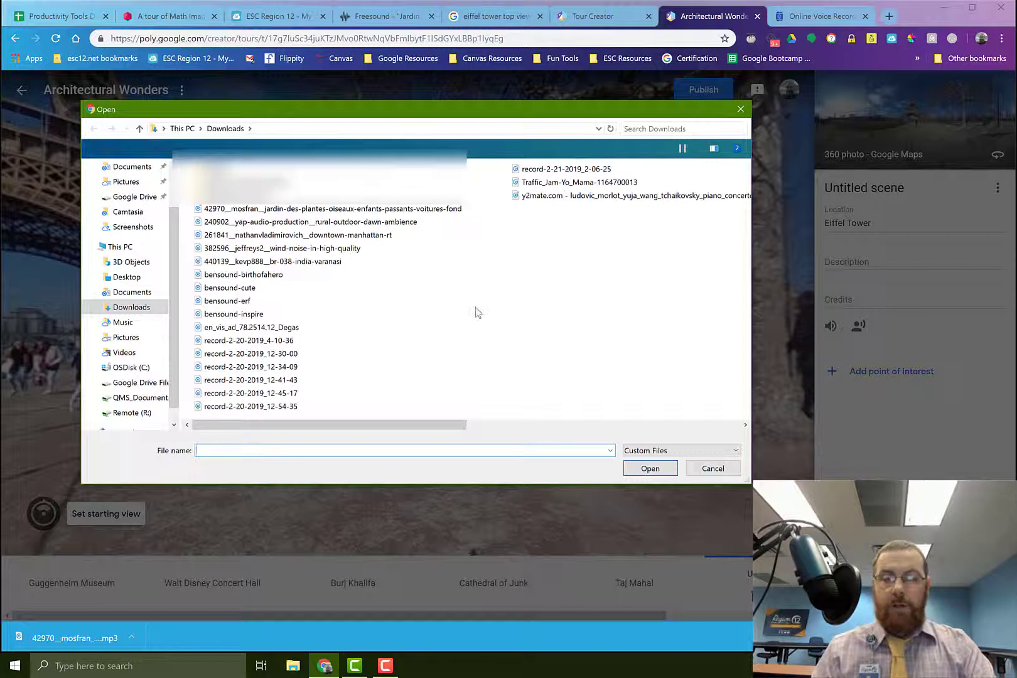
left_click(579, 171)
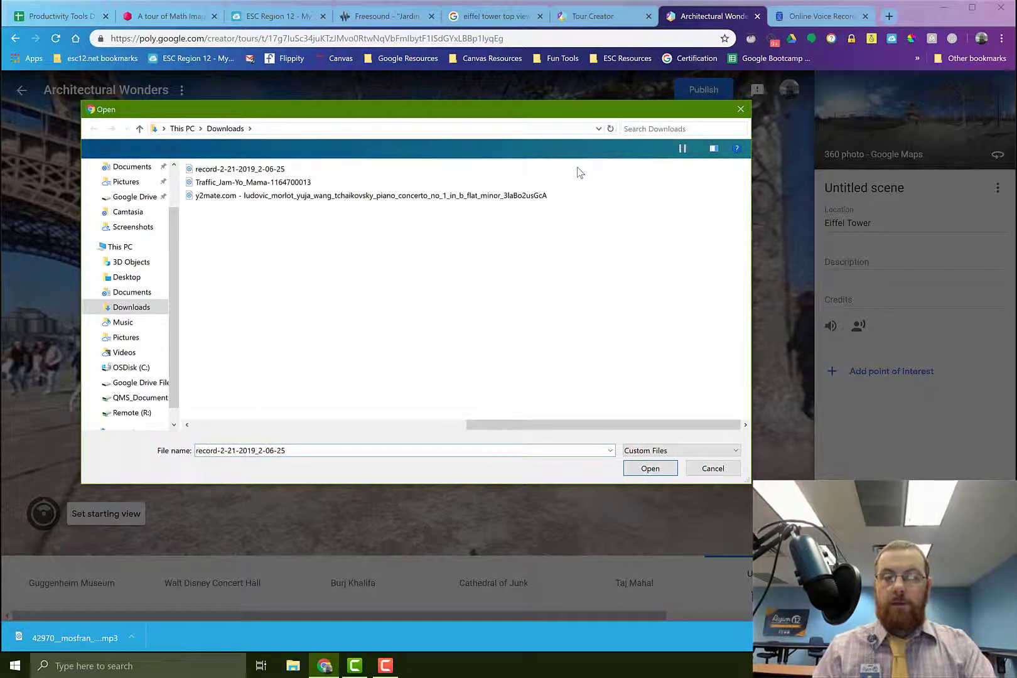
left_click(234, 170)
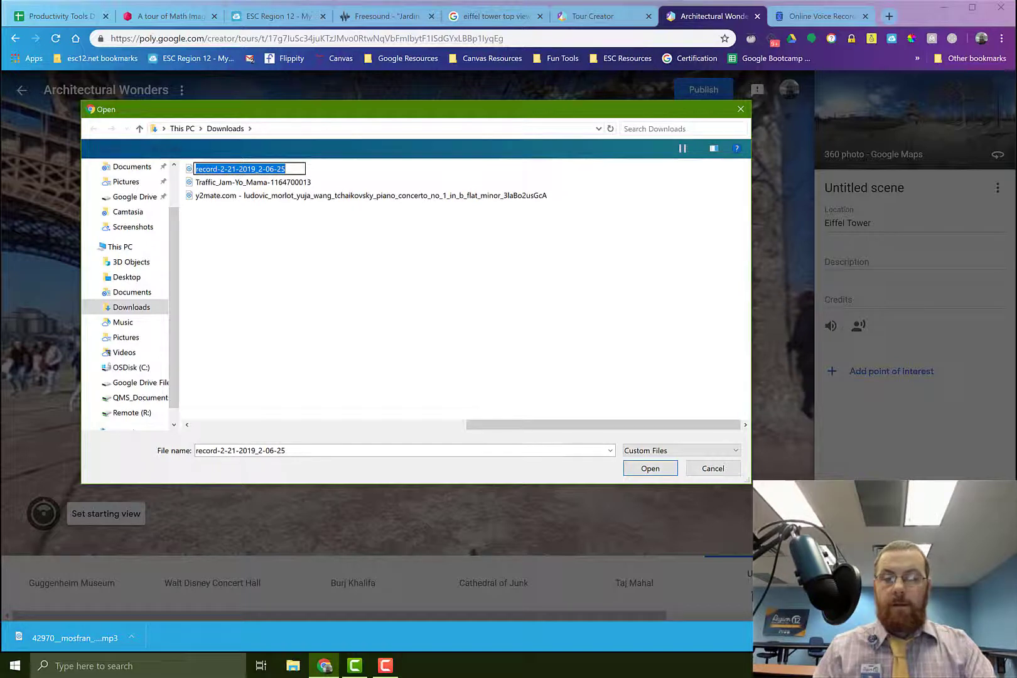
left_click(650, 469)
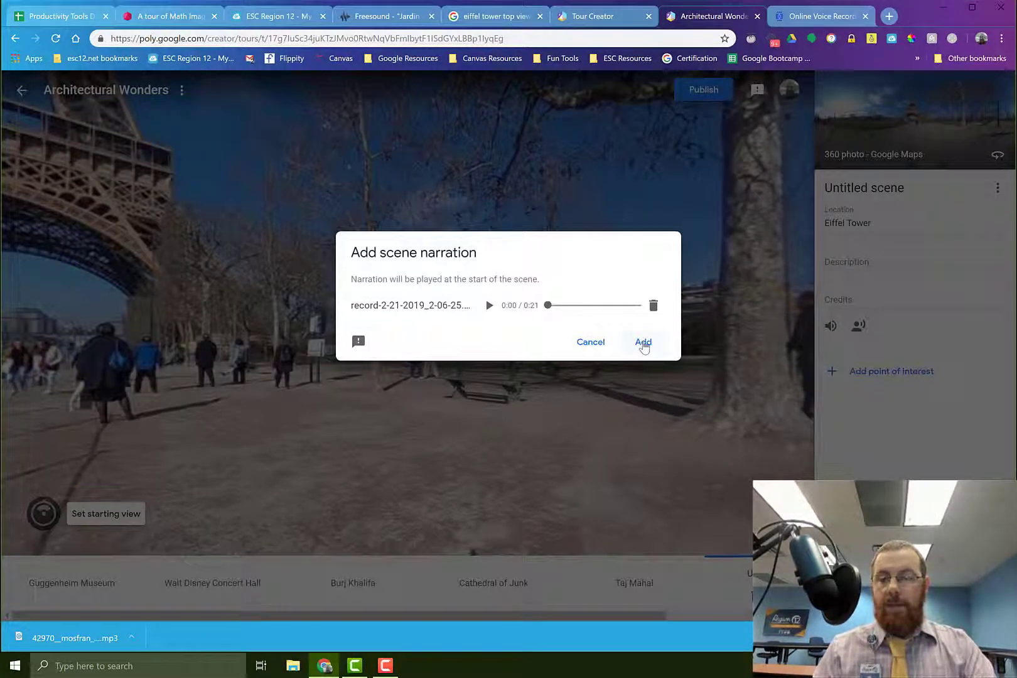
left_click(644, 347)
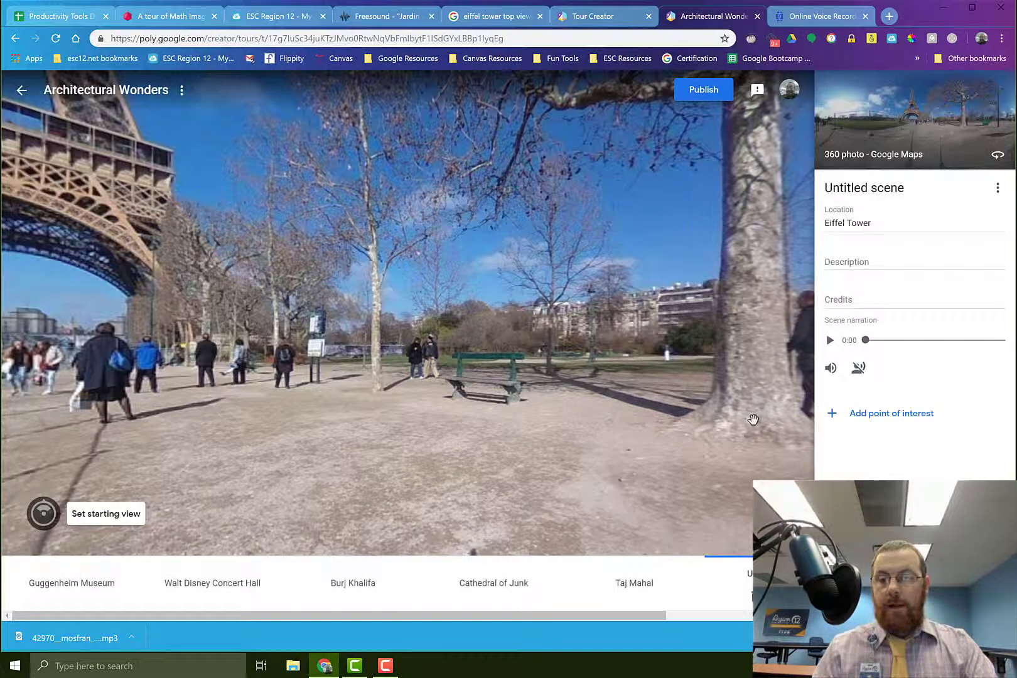
Add the downloaded jardin-des-plantes-oiseaux-enfants-passants-voitures-fond mp3 as the scene's ambient audio
left_click(831, 369)
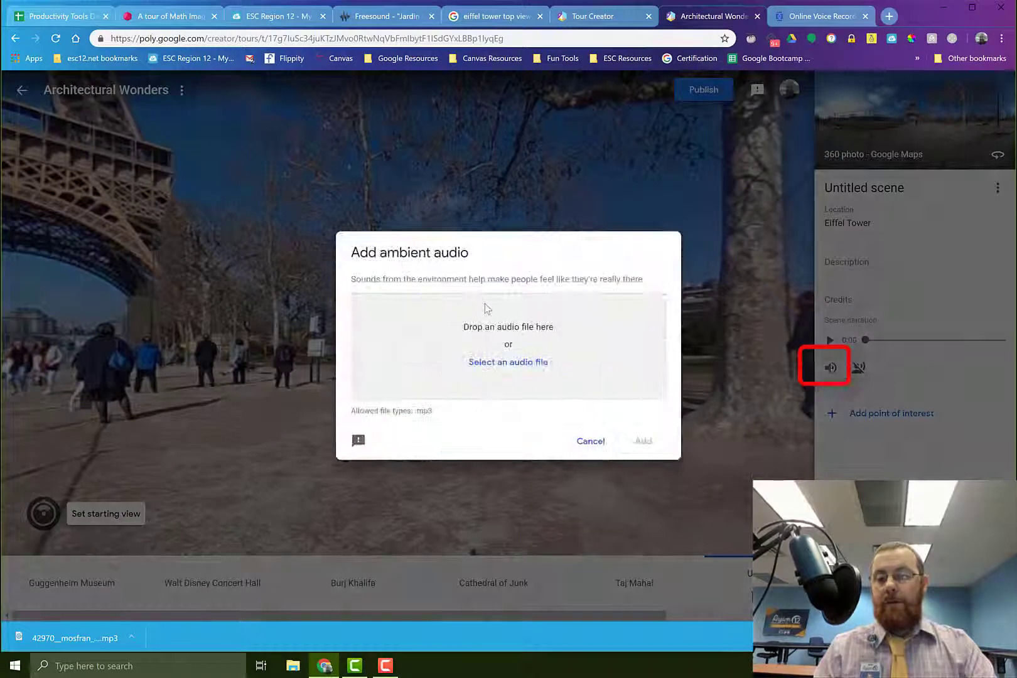
left_click(496, 364)
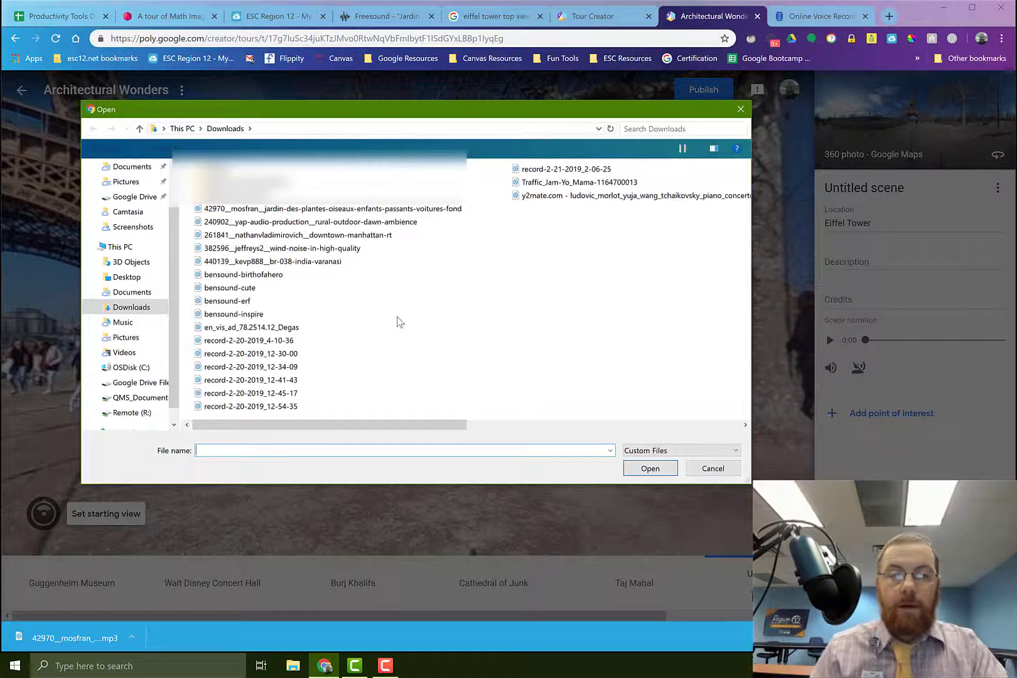
left_click(299, 210)
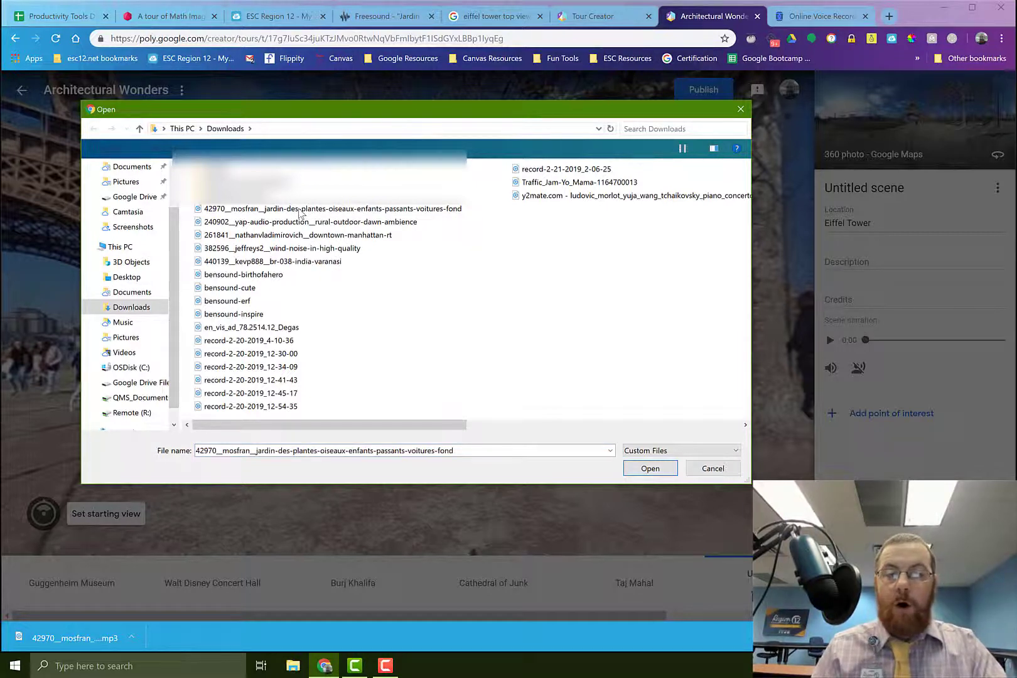
left_click(649, 470)
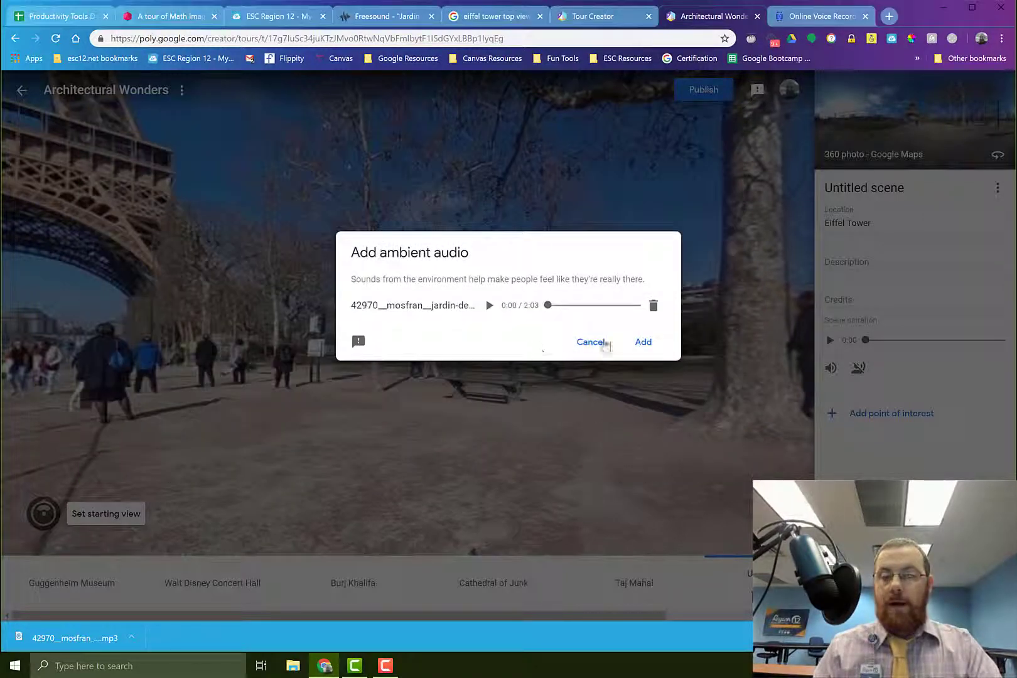
left_click(643, 343)
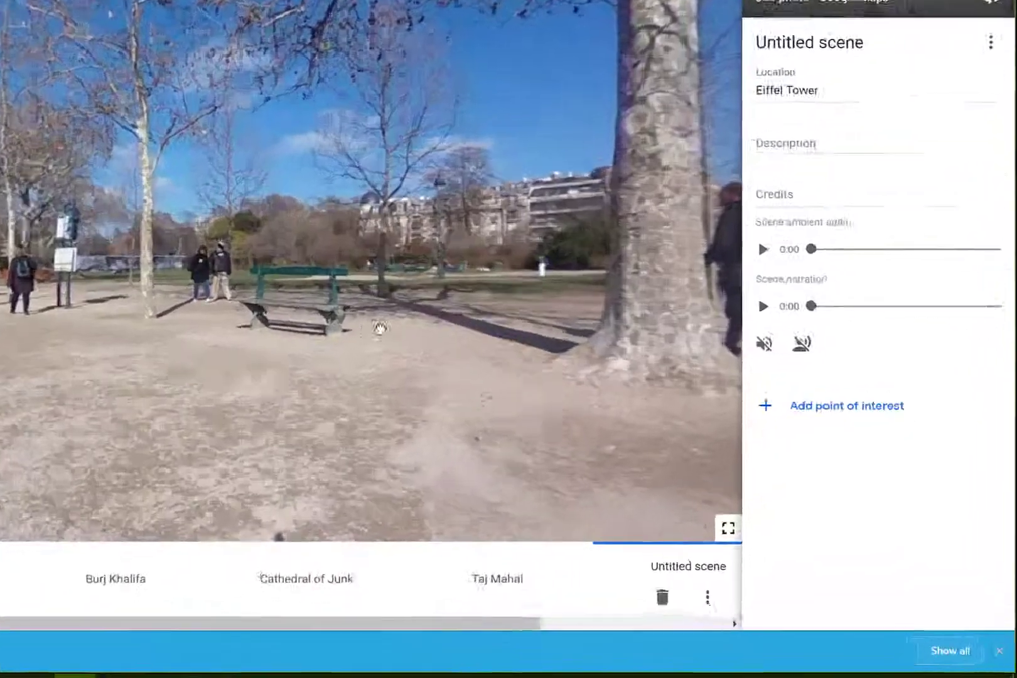
Add a point of interest to the Eiffel Tower scene and title it "View from the Top"
left_click_drag(380, 327, 326, 350)
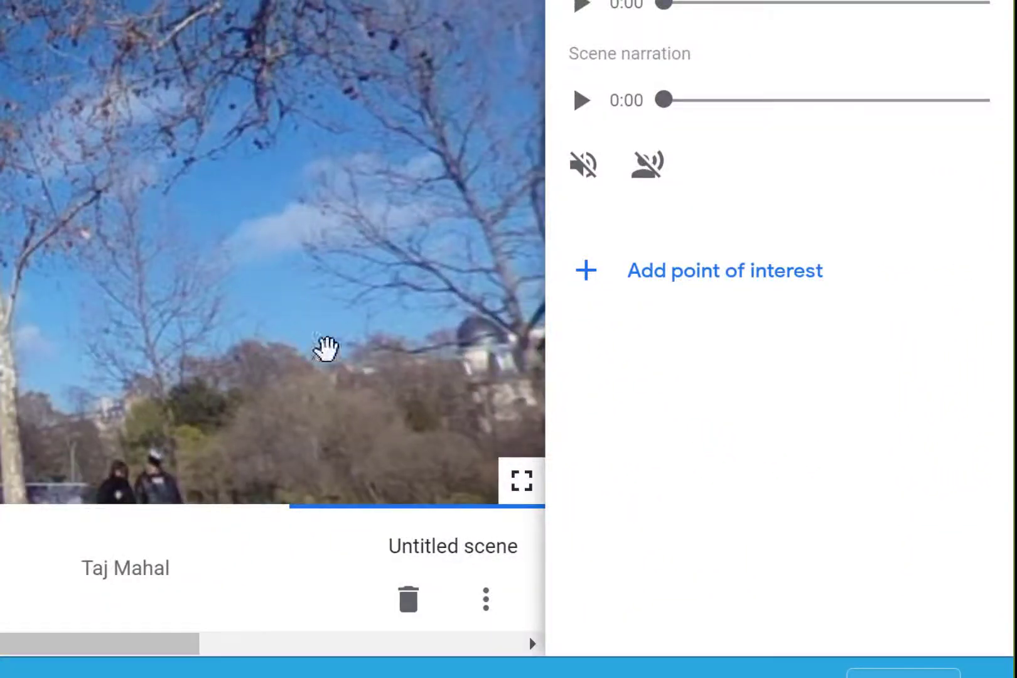
left_click(588, 277)
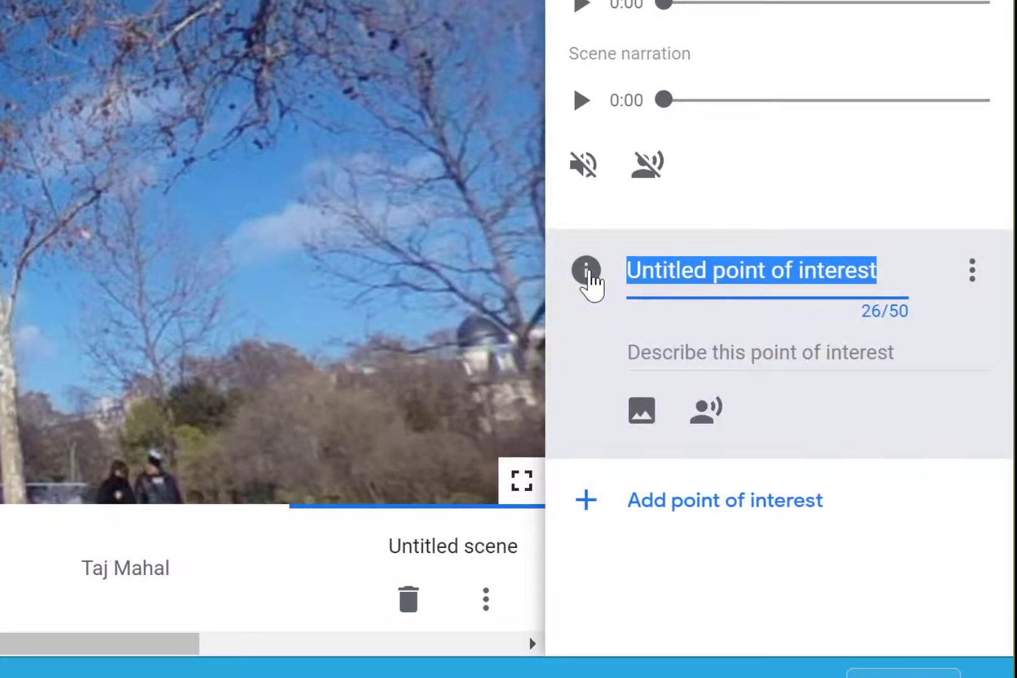
type("Top")
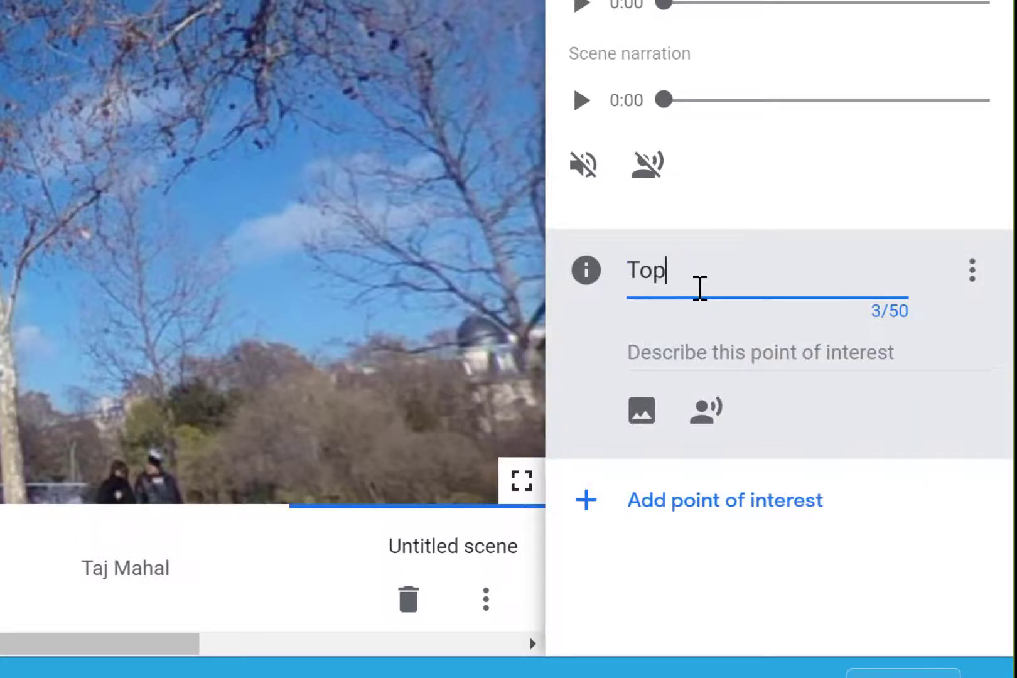
key("BackSpace")
key("BackSpace")
key("BackSpace")
type("View ")
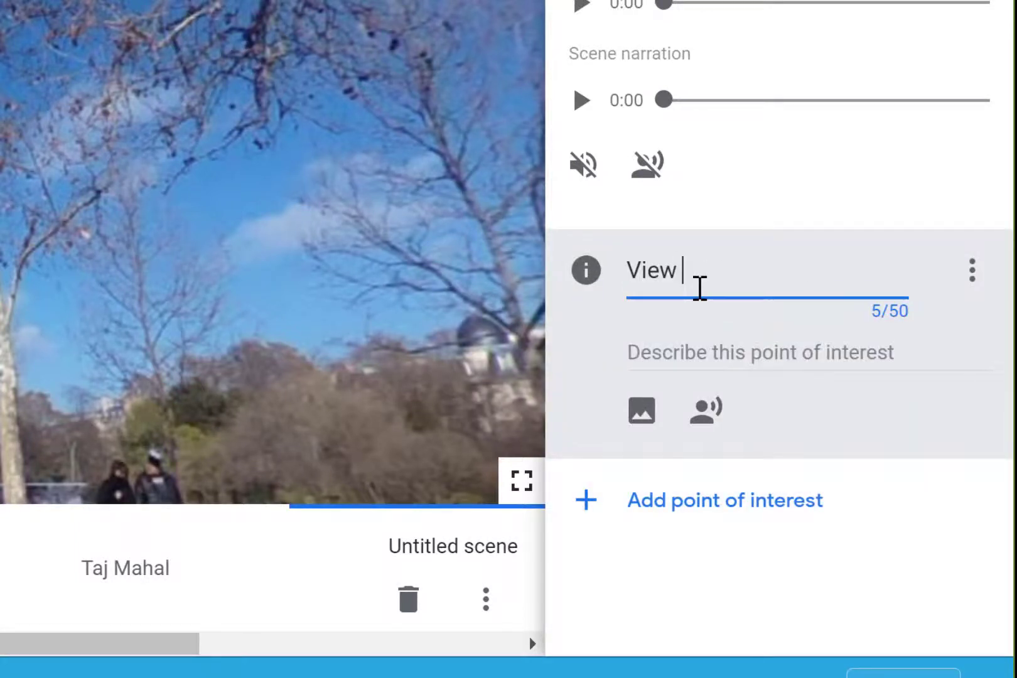
type("from the Top")
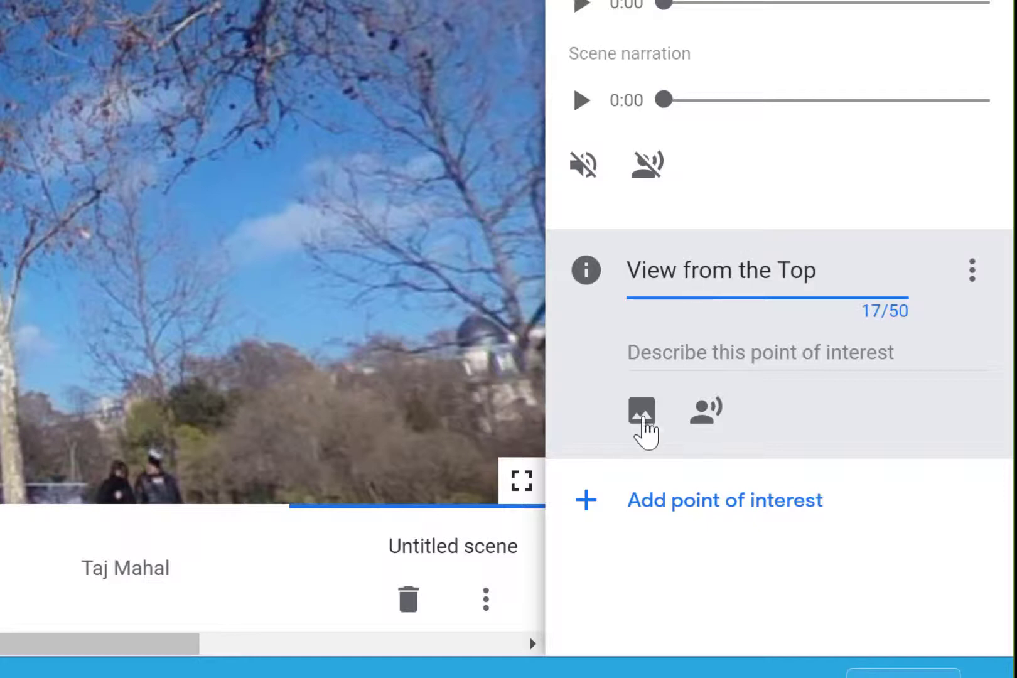
left_click(644, 422)
left_click(731, 465)
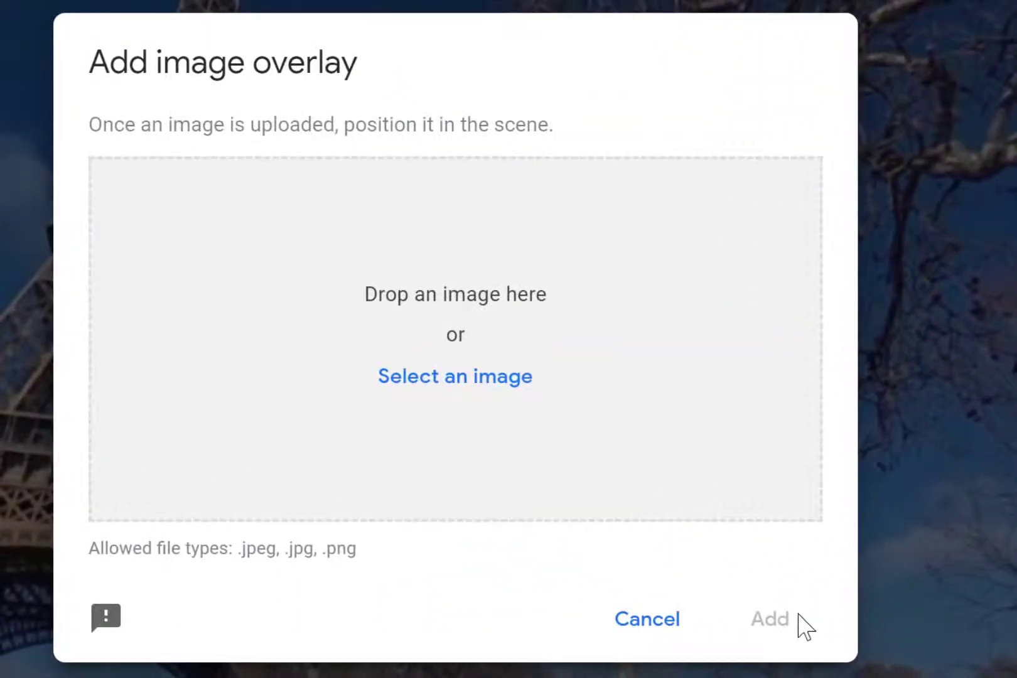
left_click(661, 617)
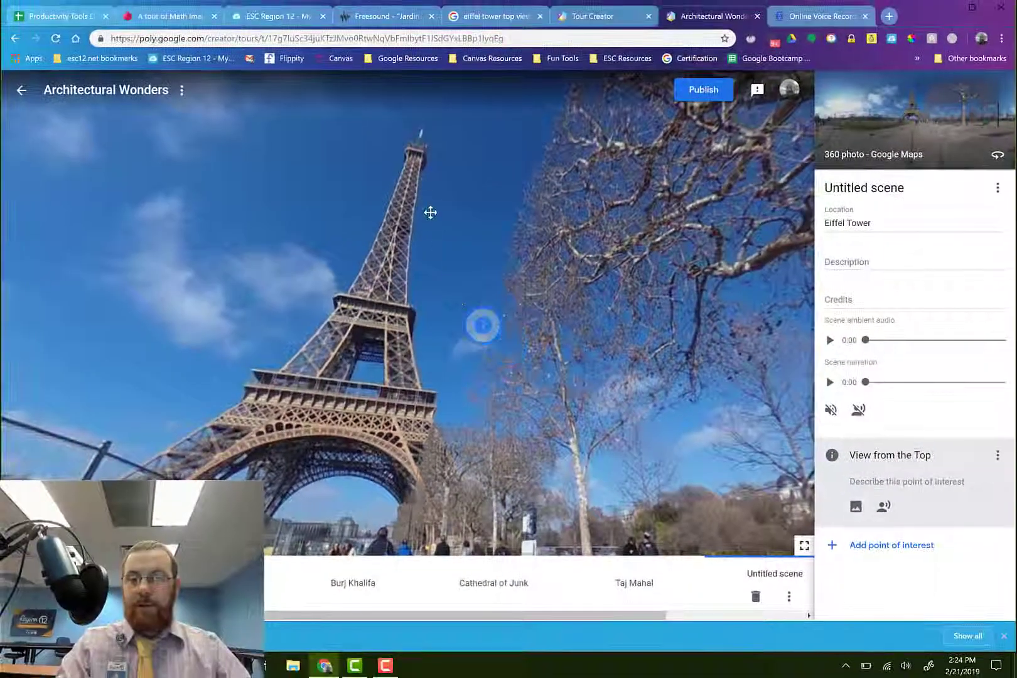
Move the "View from the Top" marker to the tower's tip and add the "eifel tower" image from Downloads as its overlay
left_click_drag(431, 212, 415, 142)
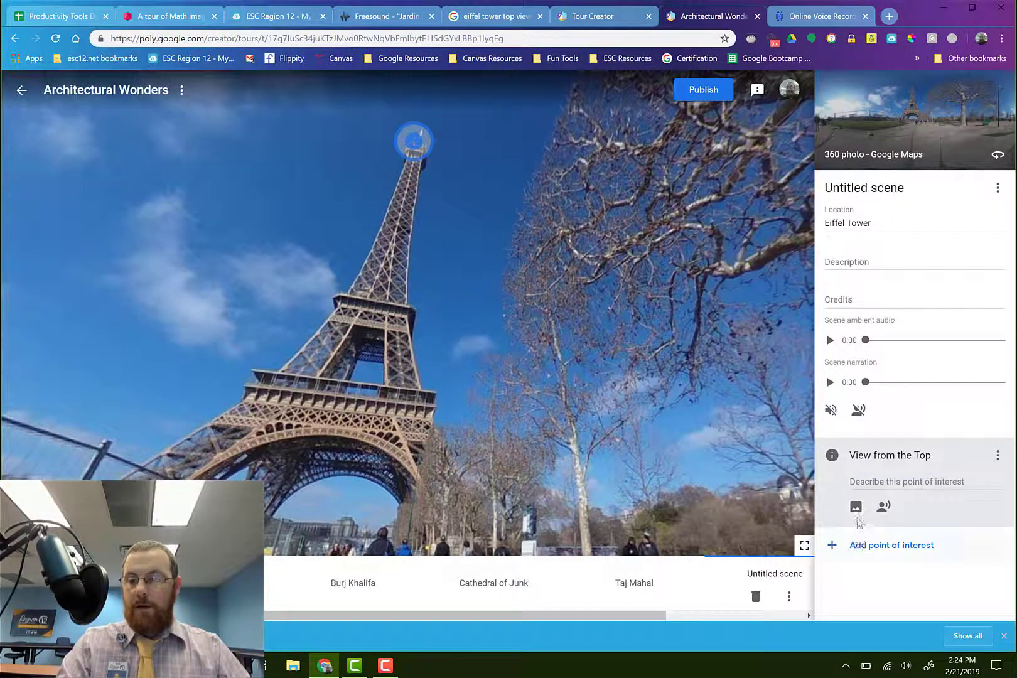
left_click(855, 508)
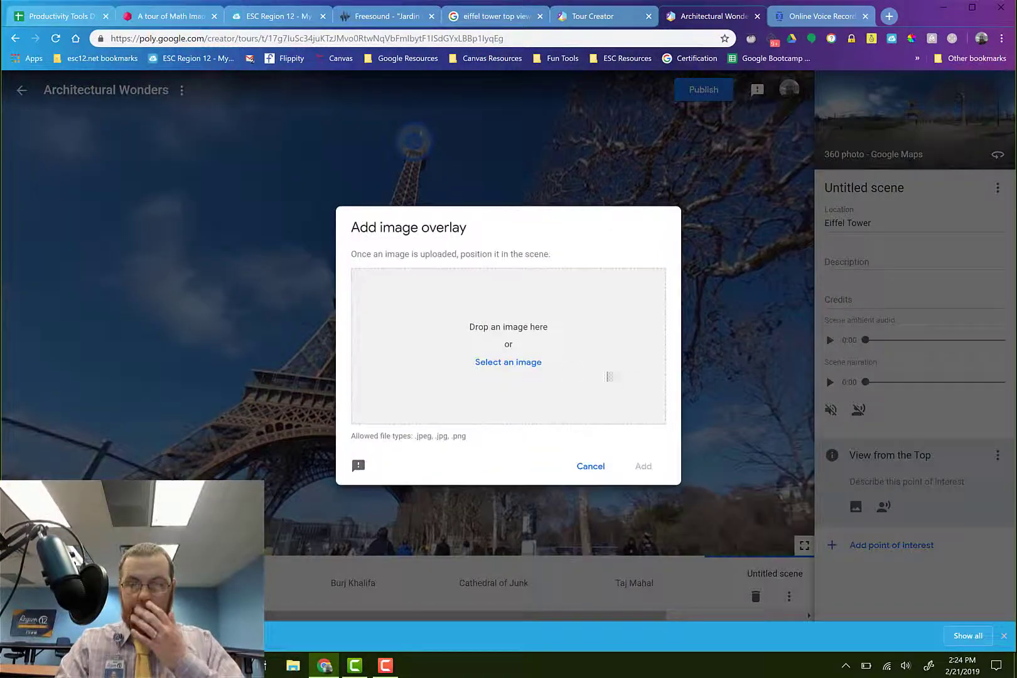
left_click(510, 363)
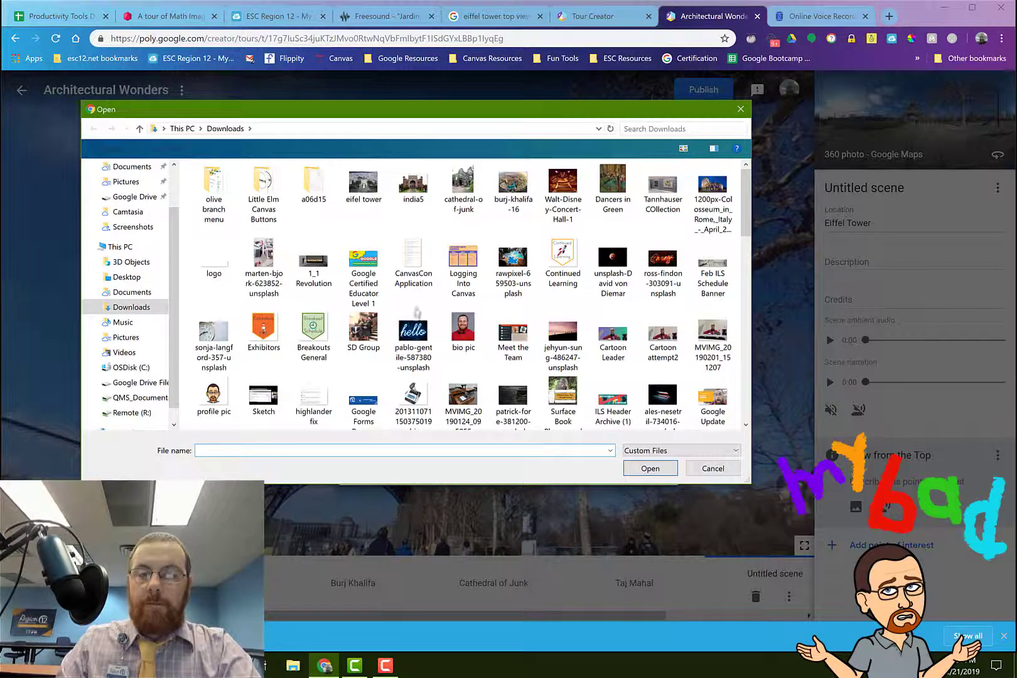
left_click(367, 188)
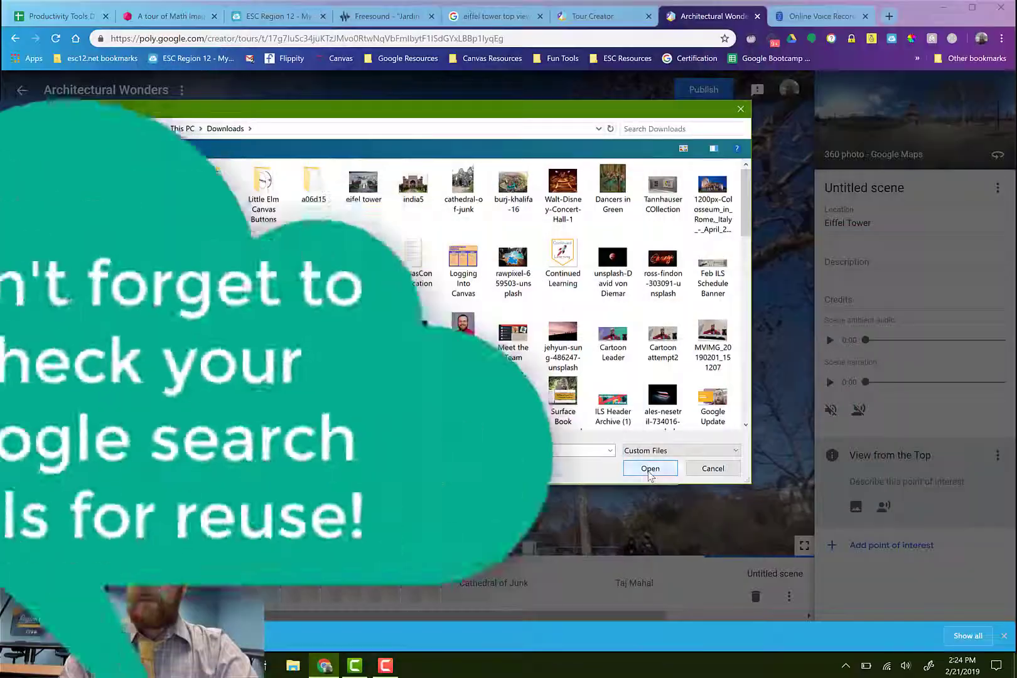
left_click(650, 470)
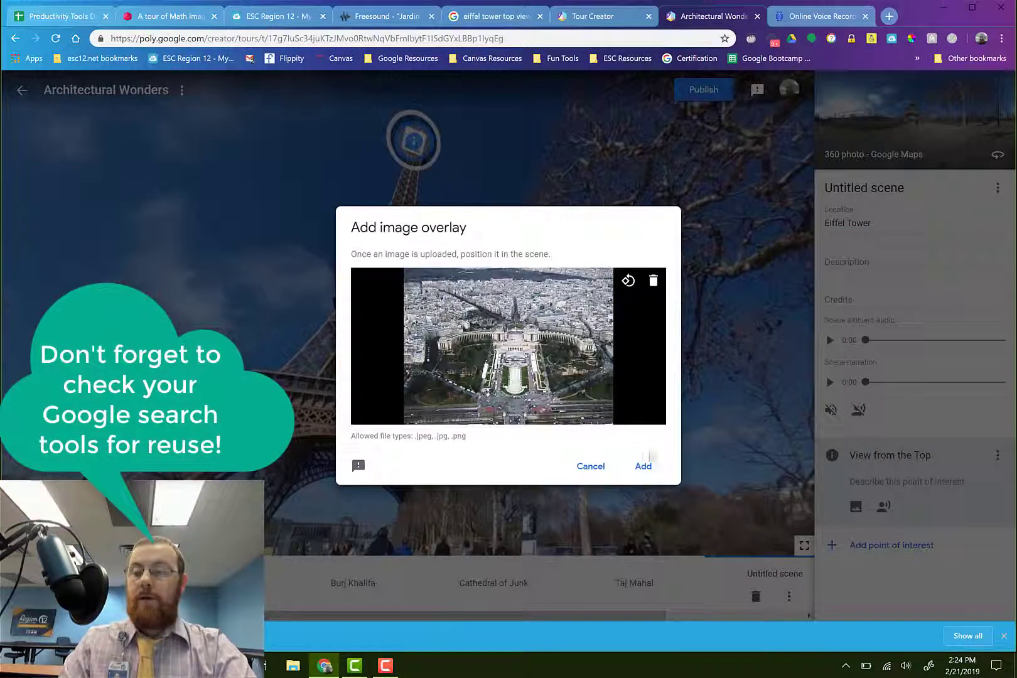
left_click(645, 467)
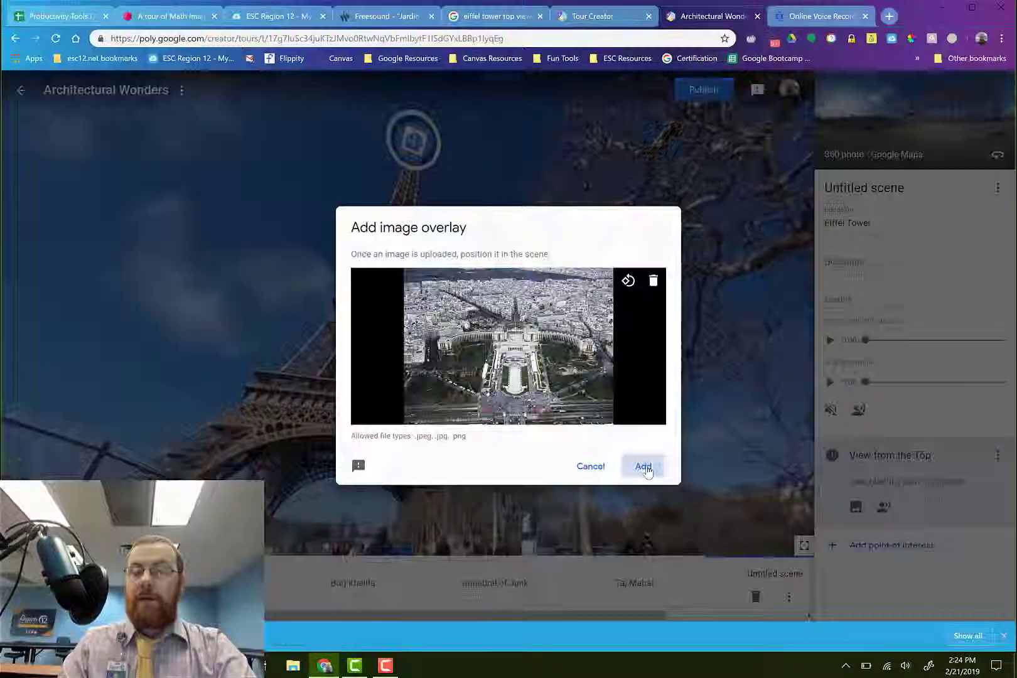
Shrink the aerial-view image overlay and position it over the upper part of the Eiffel Tower
left_click_drag(468, 235, 532, 380)
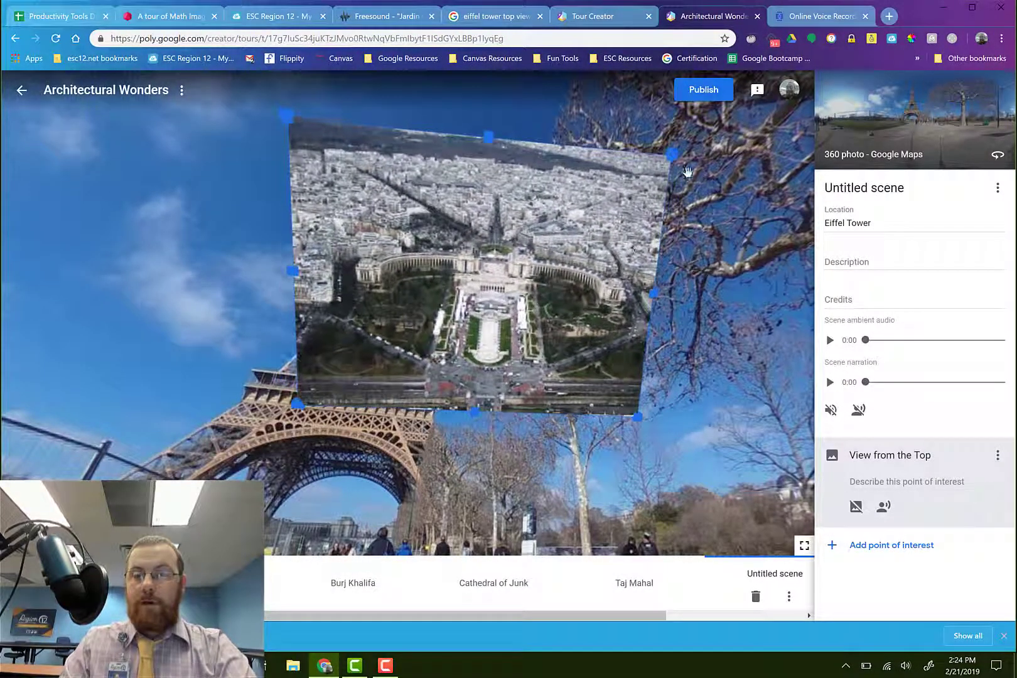
left_click_drag(670, 159, 592, 211)
left_click_drag(476, 248, 434, 202)
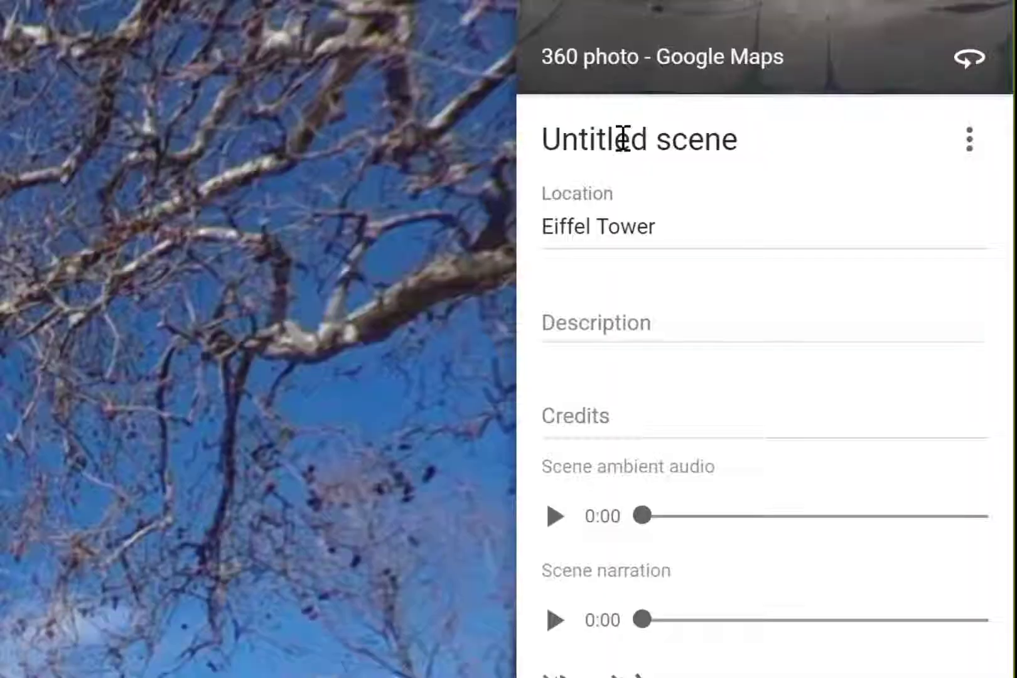
Rename the untitled scene as "Eiffel Tower"
left_click(858, 187)
triple_click(623, 139)
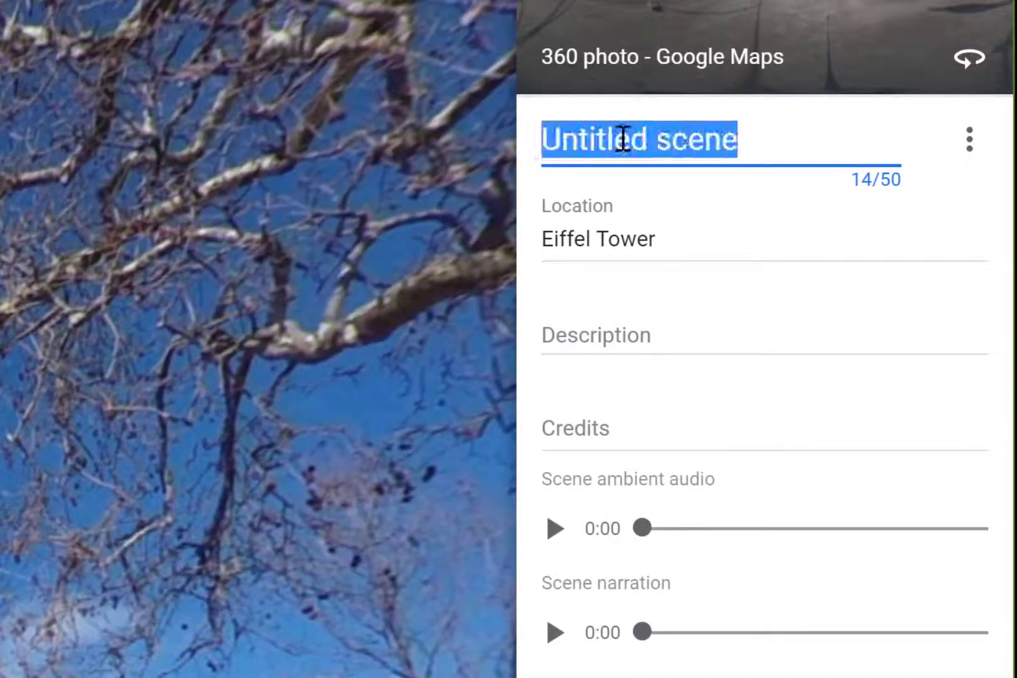
type("Eif")
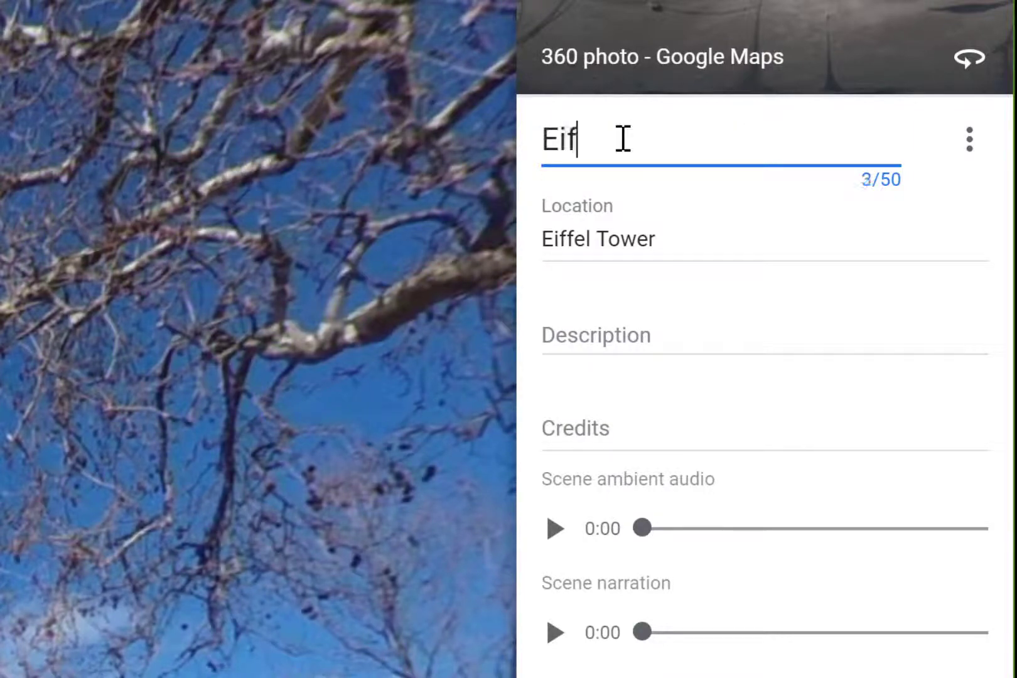
type("fel Tower")
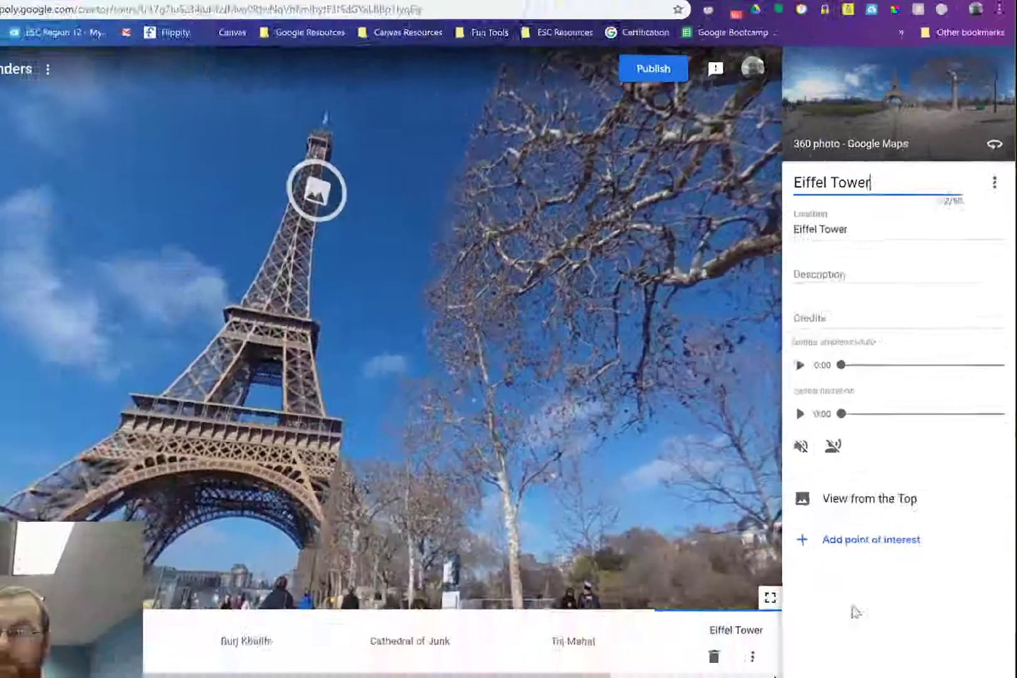
left_click(875, 555)
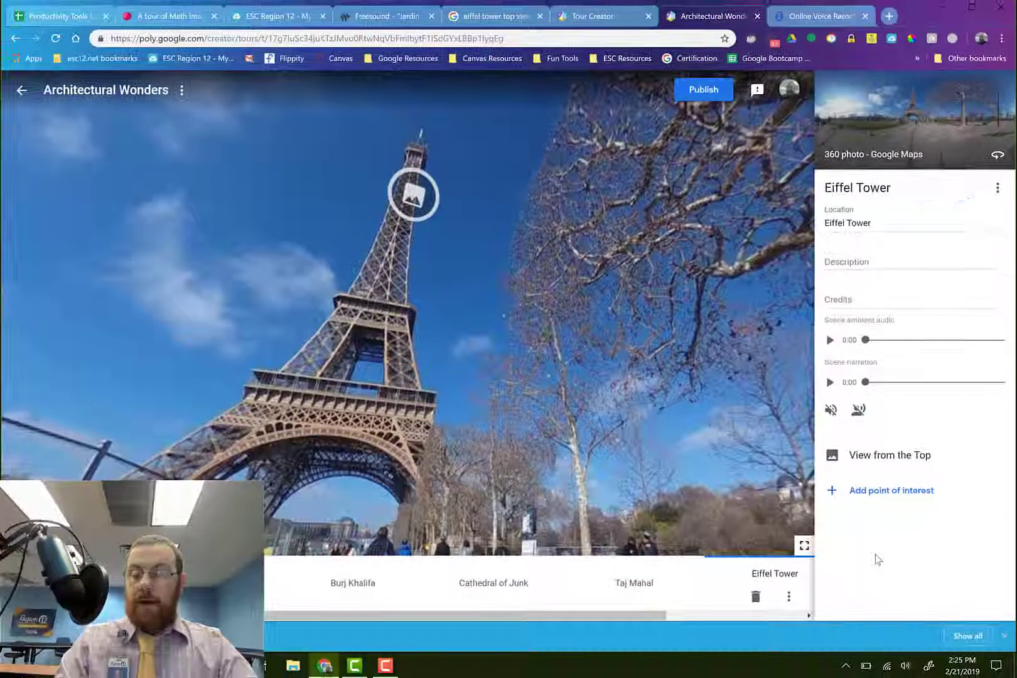
Publish the Architectural Wonders tour with its visibility set to Public
left_click(703, 91)
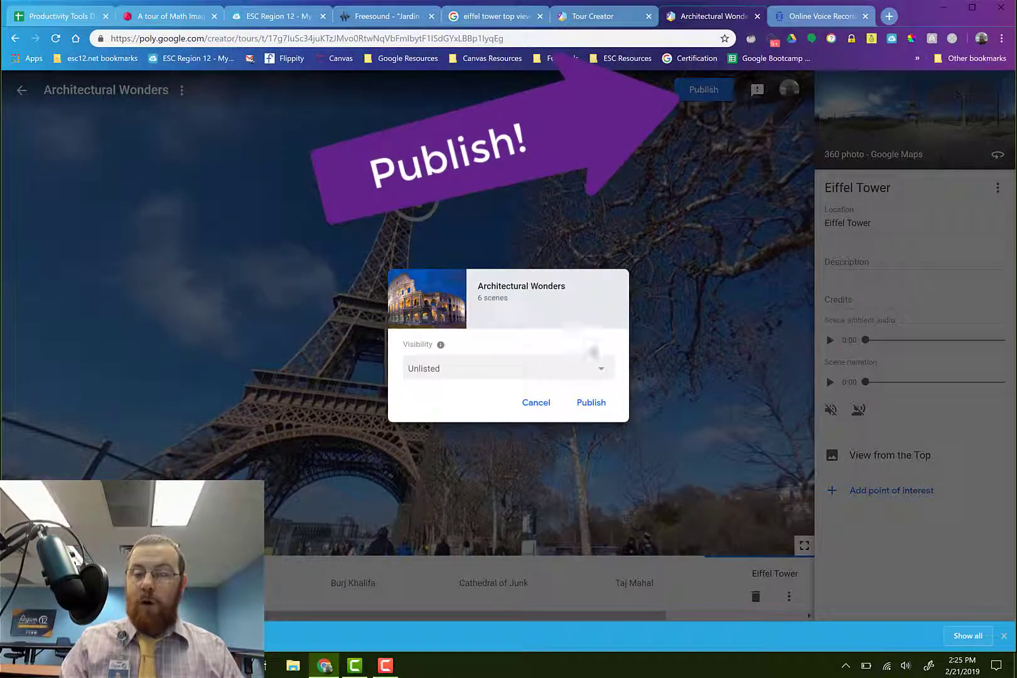
left_click(597, 373)
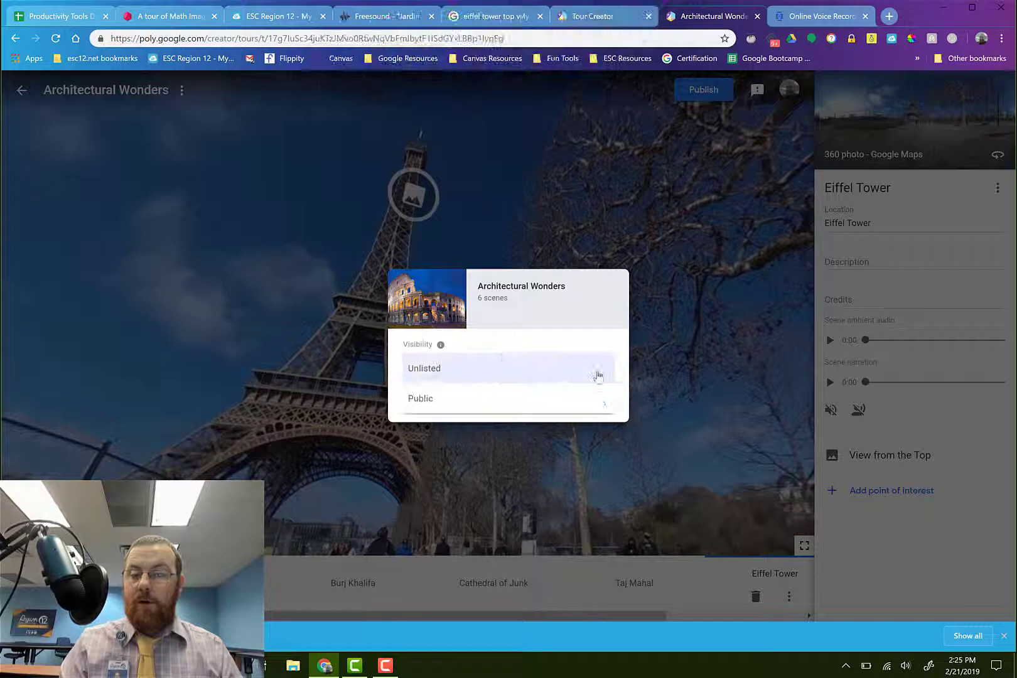
left_click(537, 406)
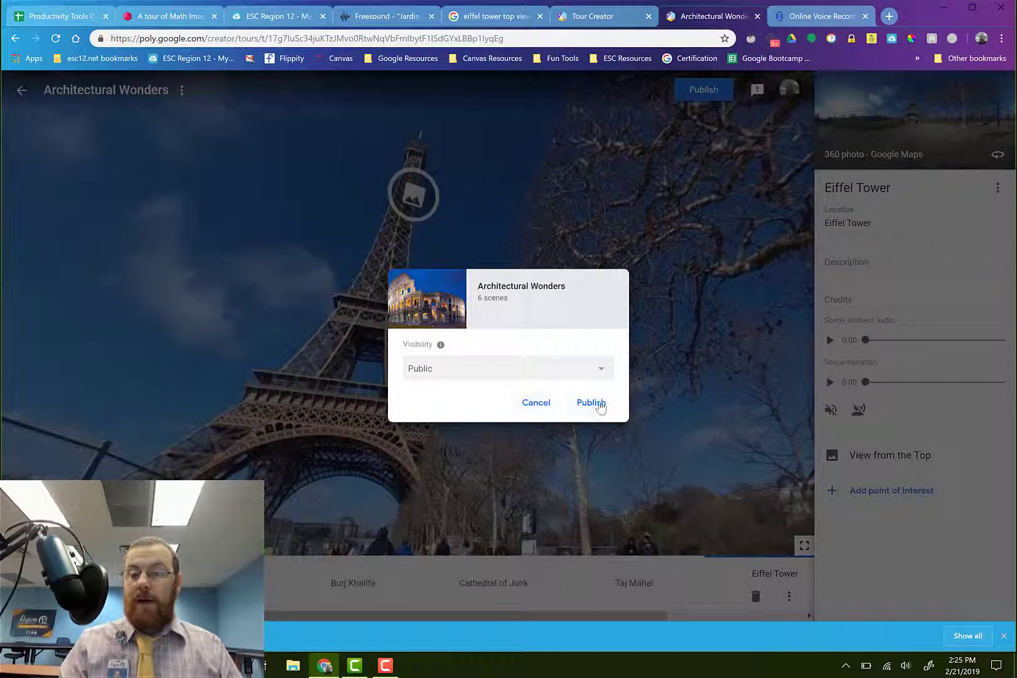
left_click(600, 405)
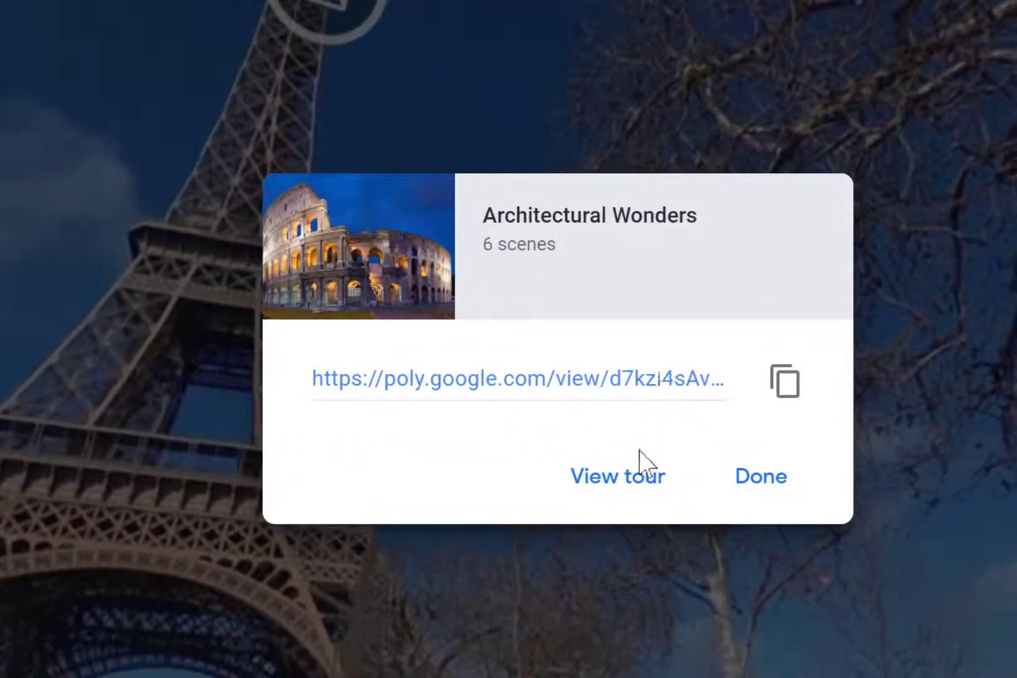
View the published tour and turn on both narration and ambient audio for it
left_click(631, 483)
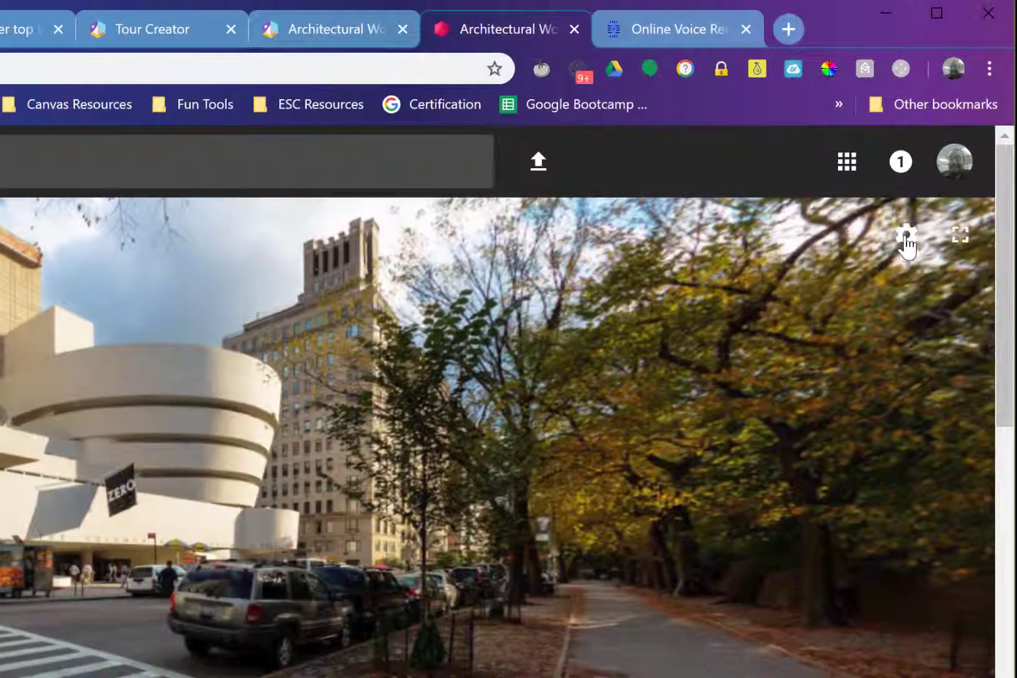
left_click(909, 237)
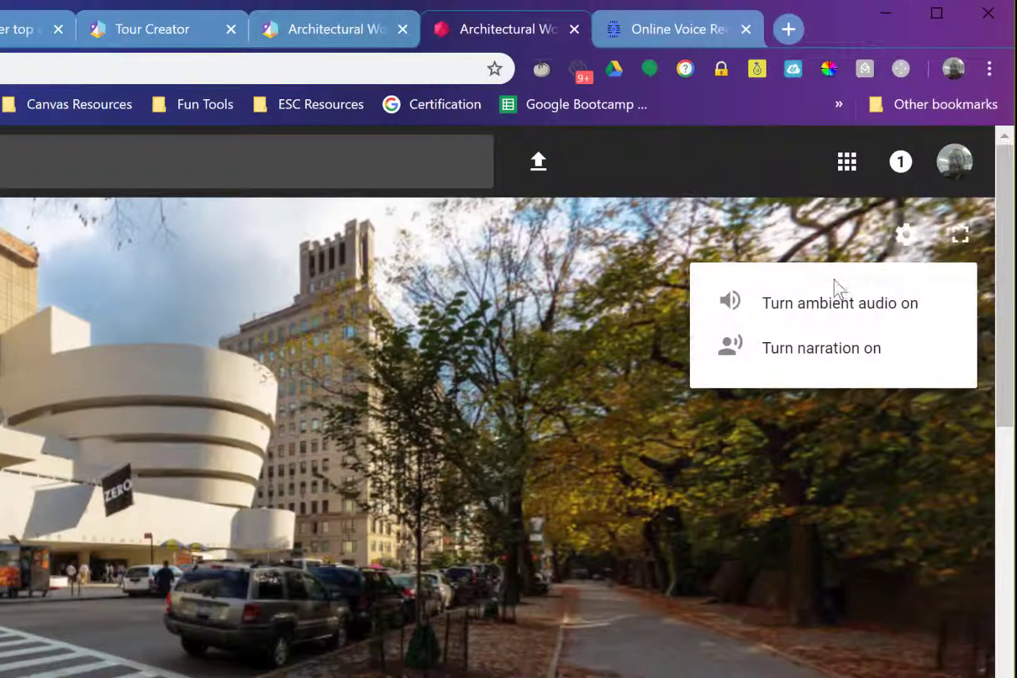
left_click(771, 351)
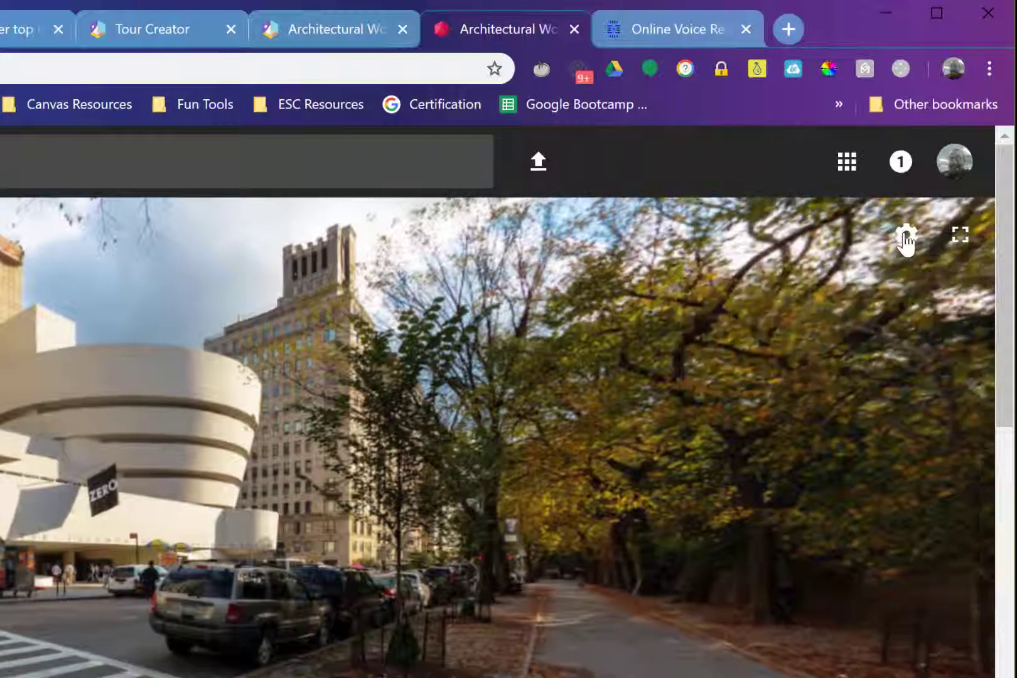
left_click(905, 236)
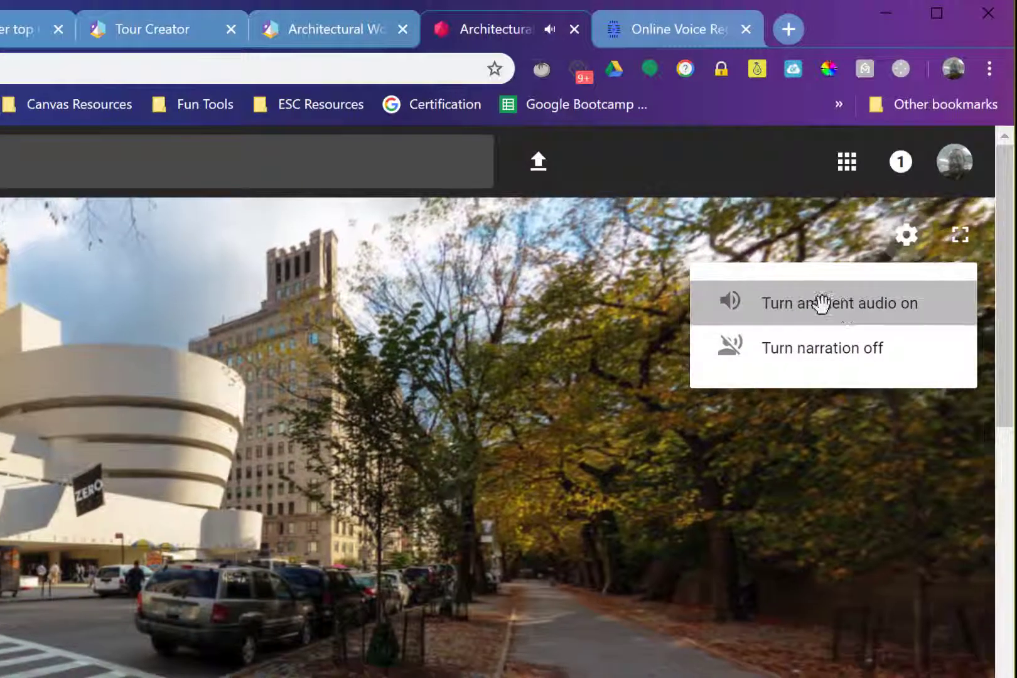
left_click(822, 299)
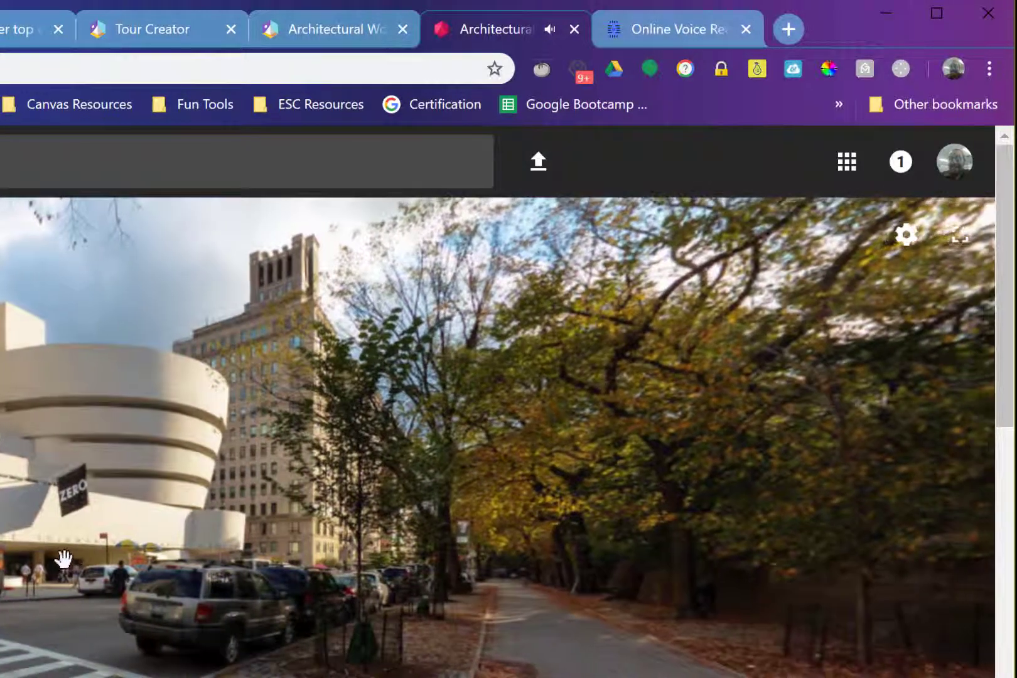
left_click_drag(107, 572, 161, 578)
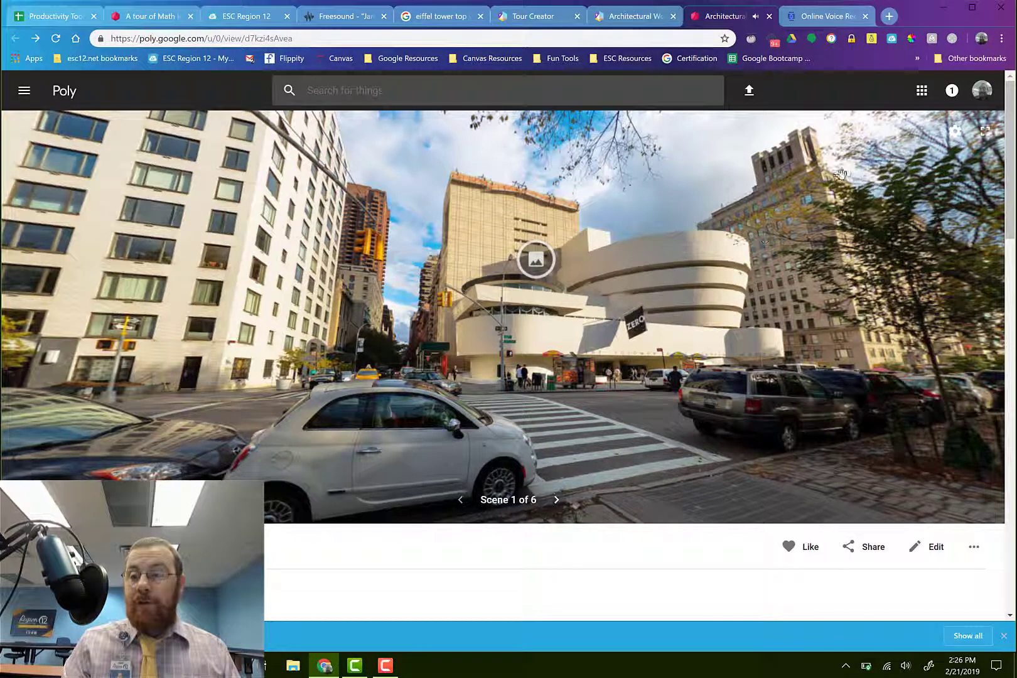
left_click(955, 131)
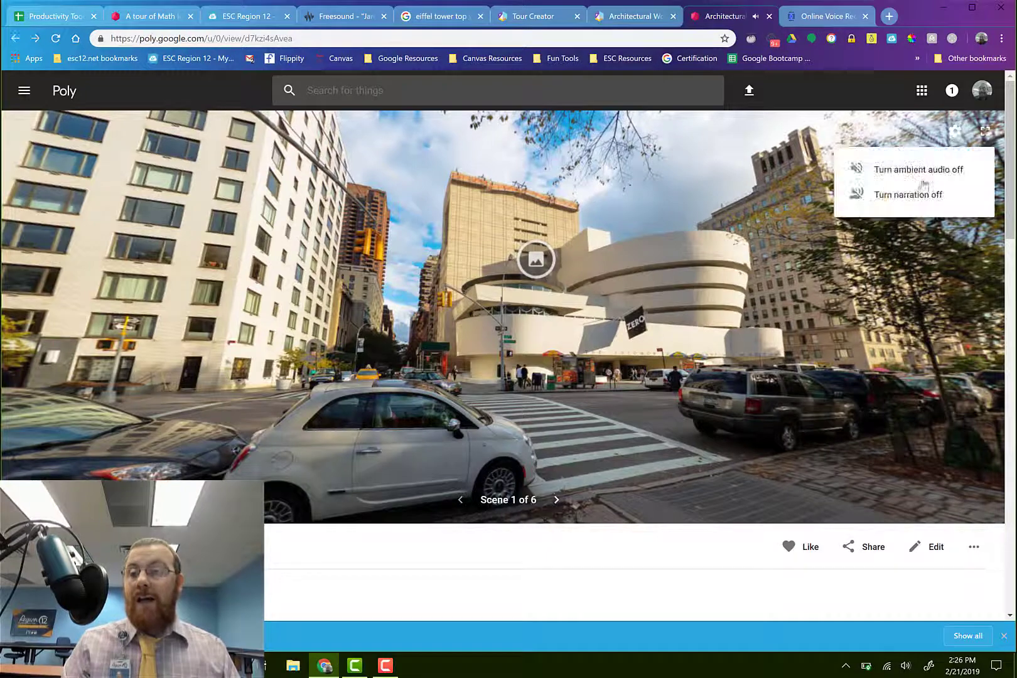
left_click(955, 132)
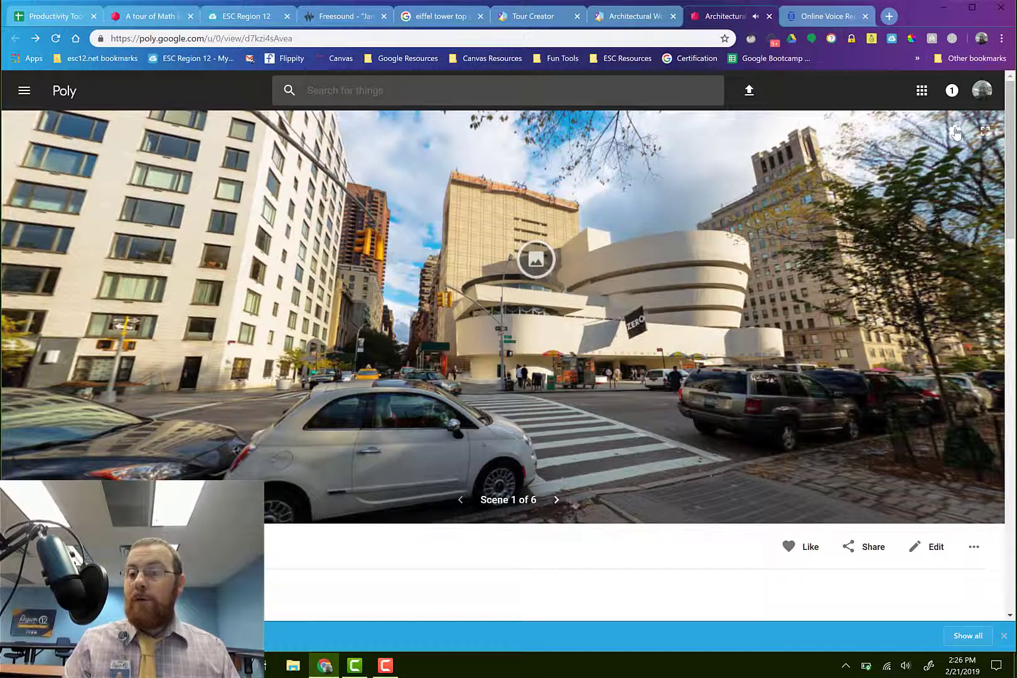
left_click(955, 131)
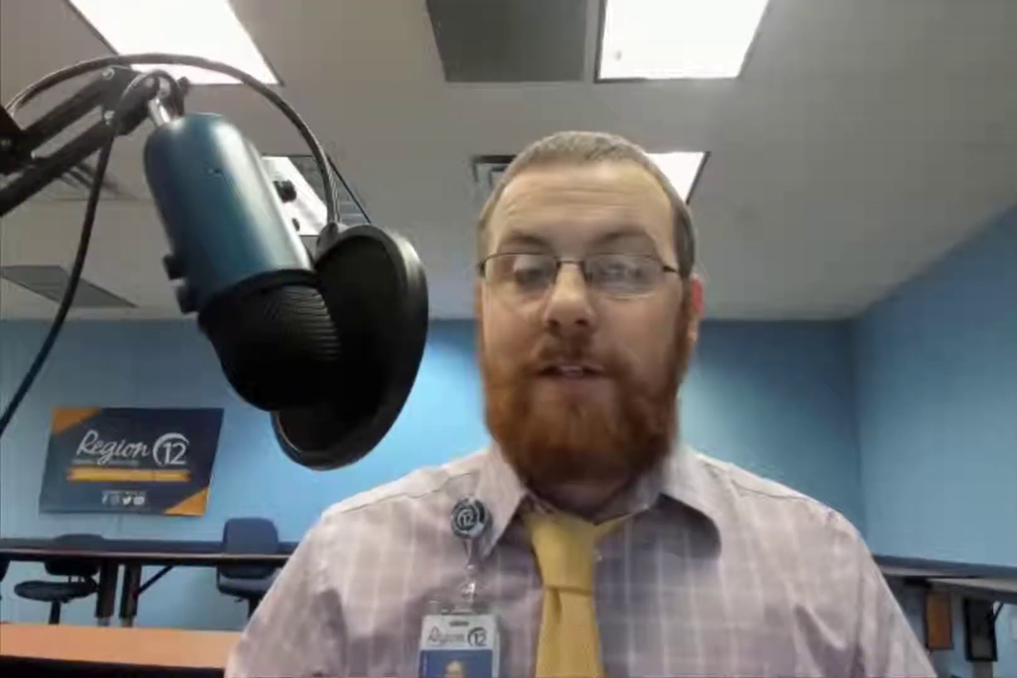